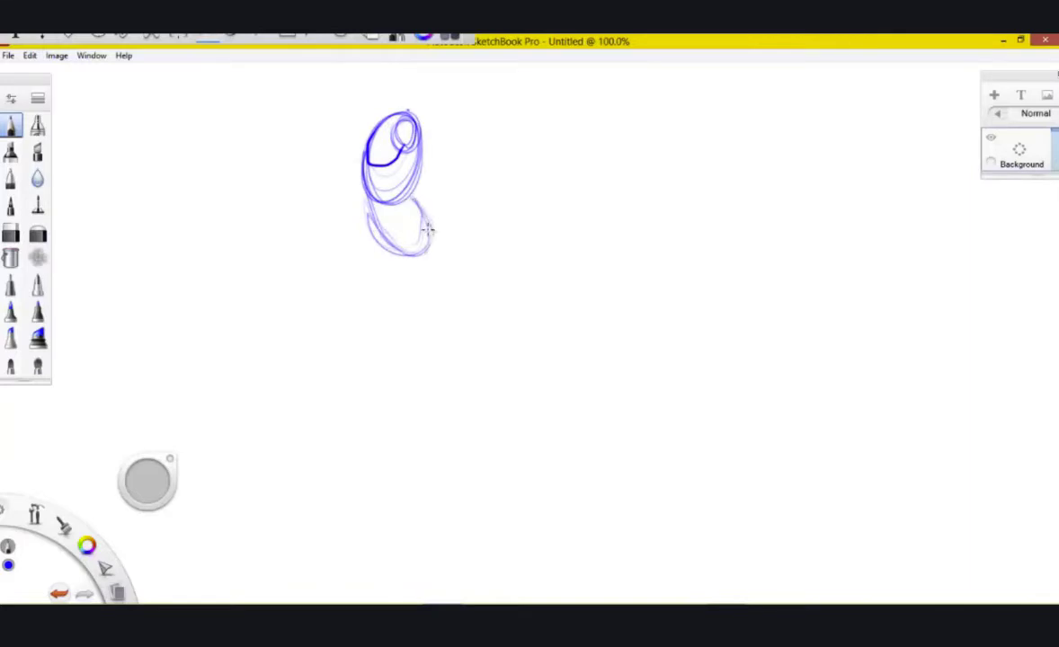
Finish the side-view torso's lower oval and sketch a three-quarter torso beside it from two stacked ovals with contour and centre lines
drag(369, 196, 420, 259)
drag(369, 200, 409, 263)
mouse_move(565, 139)
mouse_down()
mouse_move(599, 152)
mouse_move(583, 218)
mouse_move(563, 216)
mouse_move(565, 192)
mouse_move(597, 190)
mouse_move(580, 181)
mouse_move(580, 258)
mouse_up()
drag(546, 166, 609, 165)
mouse_move(554, 225)
mouse_down()
mouse_move(589, 220)
mouse_move(550, 226)
mouse_move(564, 248)
mouse_move(593, 261)
mouse_move(613, 243)
mouse_move(561, 131)
mouse_move(575, 123)
mouse_move(552, 133)
mouse_move(610, 157)
mouse_up()
mouse_move(551, 128)
mouse_down()
mouse_move(545, 168)
mouse_move(598, 173)
mouse_move(609, 159)
mouse_move(613, 237)
mouse_up()
drag(612, 173, 608, 214)
drag(545, 222, 564, 194)
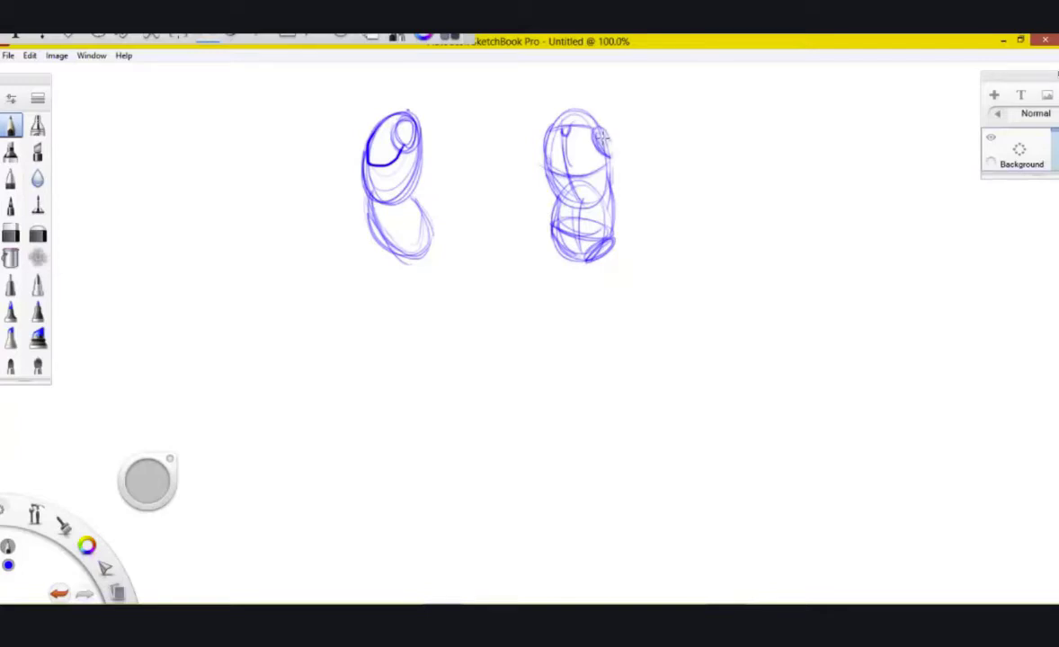
Draw shoulder ovals on both sides of the three-quarter torso and darken the side-view torso's shoulder circle
drag(610, 133, 603, 131)
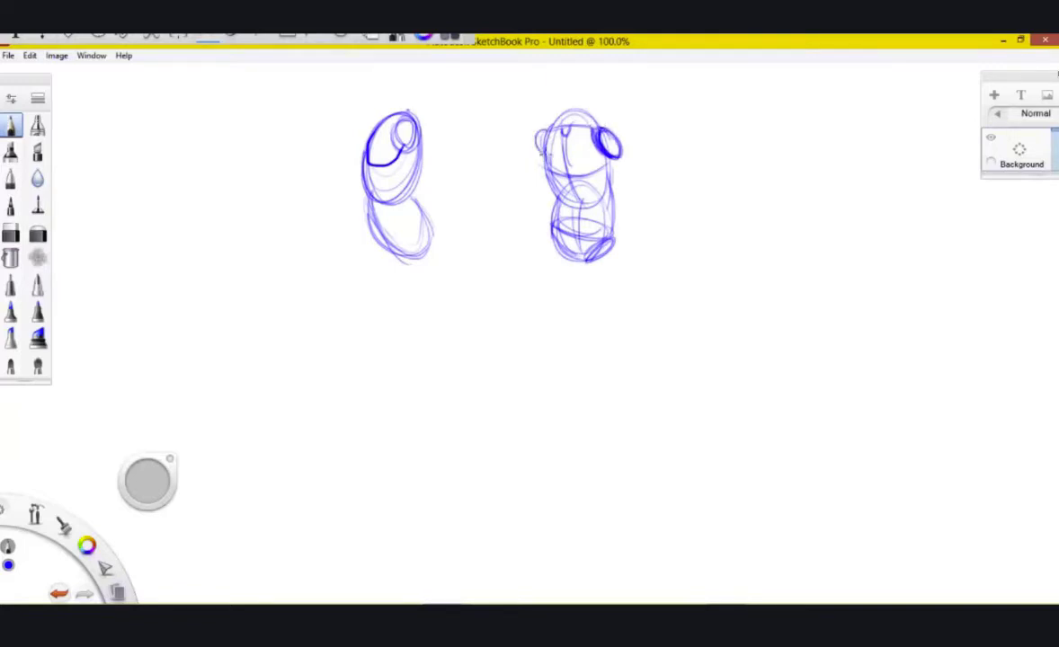
drag(543, 153, 545, 124)
drag(404, 121, 401, 124)
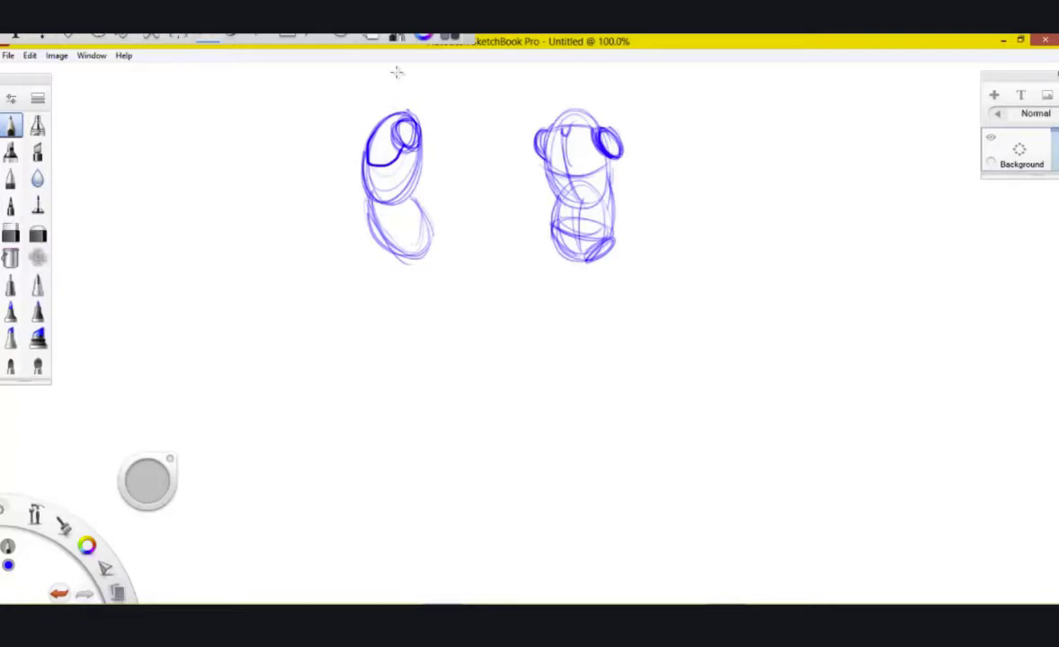
Draw a vertical dividing line through the side-view torso and label its front F and its back B
drag(394, 76, 392, 283)
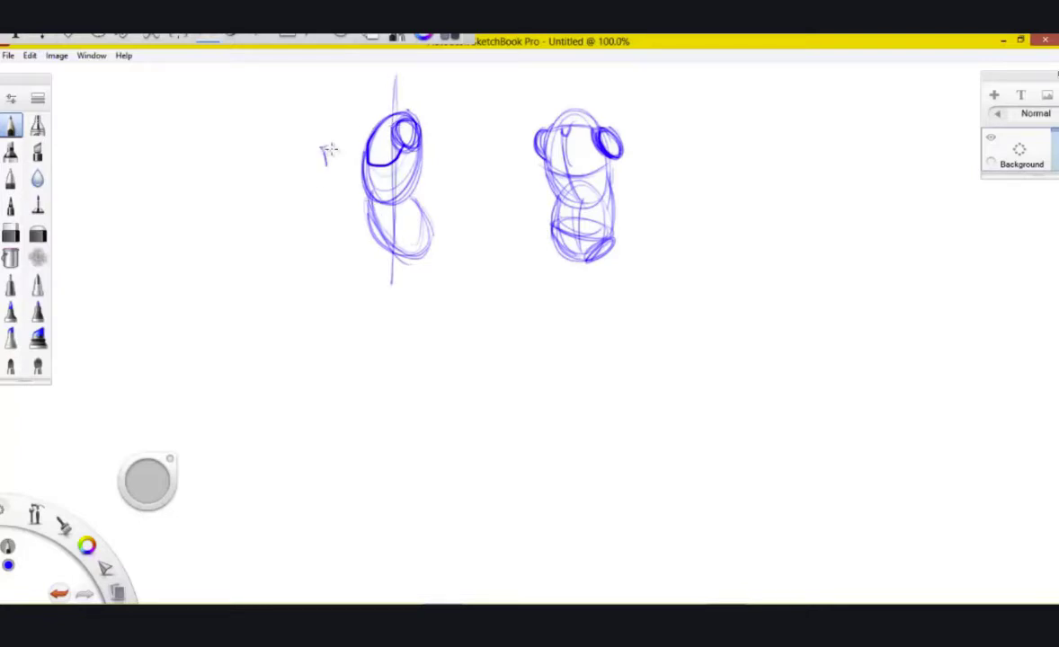
drag(321, 155, 330, 153)
drag(456, 121, 460, 149)
Erase the curved line across the front of the side-view rib cage and redraw it as a straight horizontal line
click(10, 233)
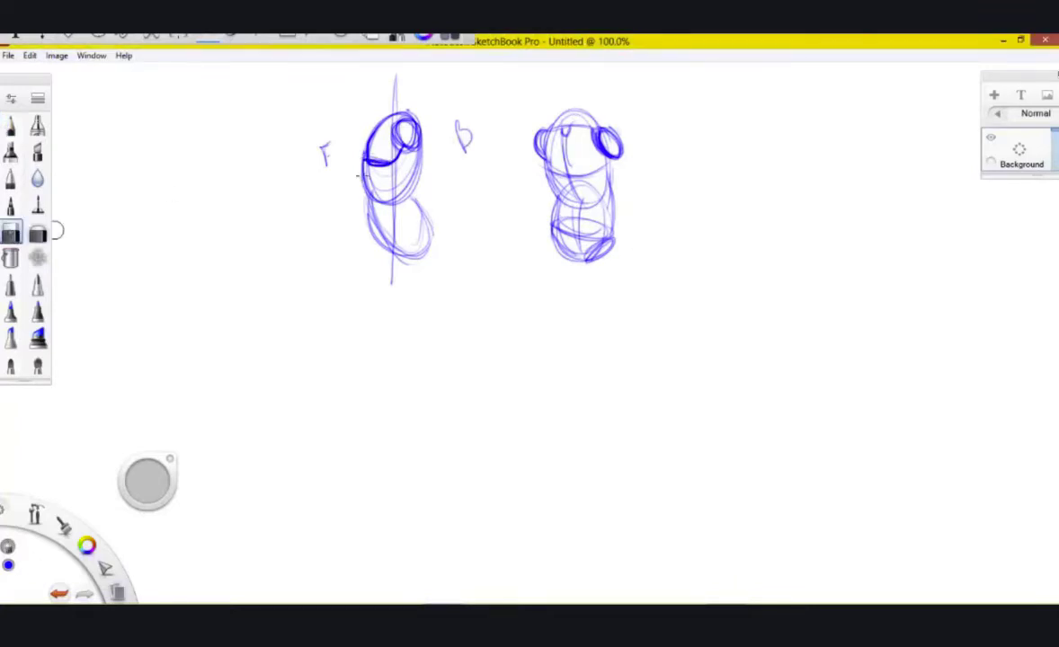
drag(381, 146, 367, 158)
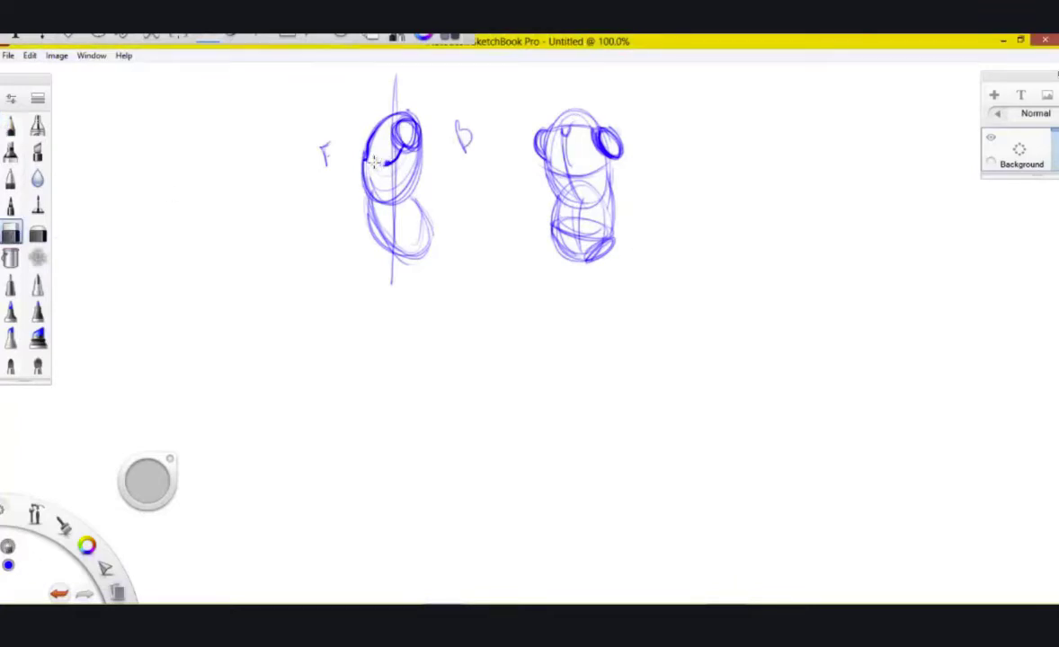
click(11, 127)
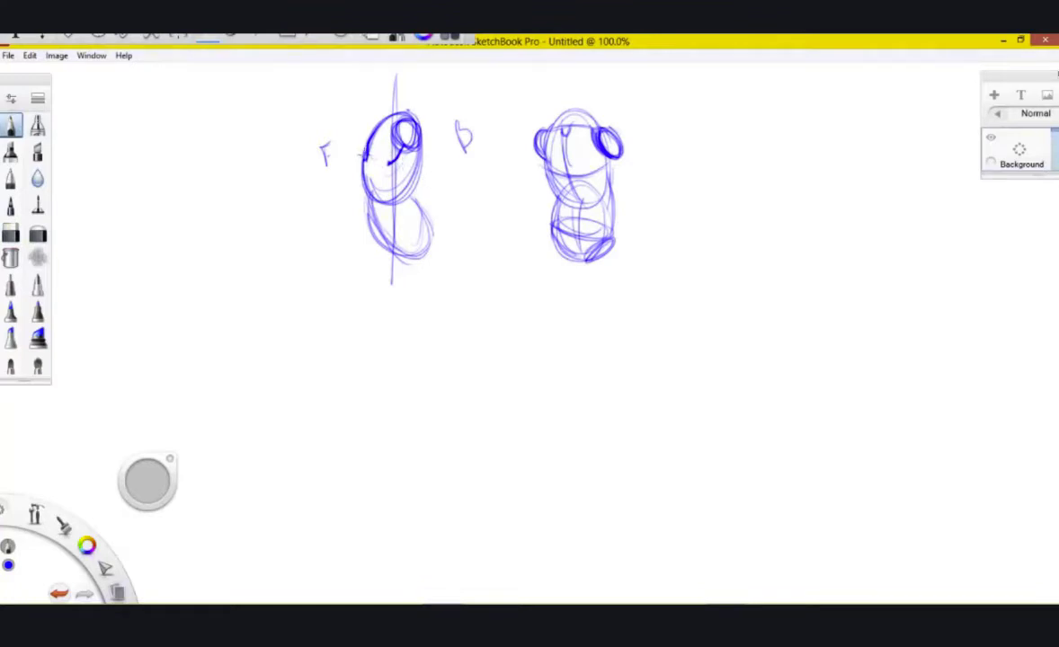
drag(365, 157, 394, 160)
Add strokes above the side-view shoulder, darken its circle, and sketch an open angular mark in the empty area beyond the three-quarter torso
mouse_move(416, 115)
mouse_down()
mouse_move(398, 68)
mouse_move(369, 105)
mouse_move(358, 61)
mouse_move(379, 97)
mouse_move(401, 81)
mouse_up()
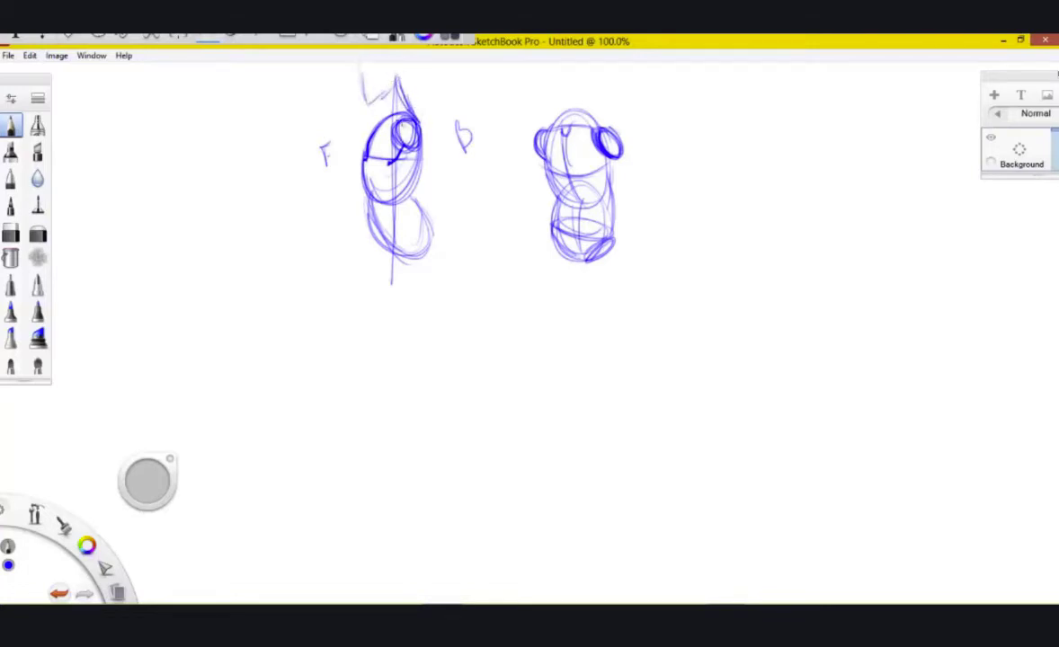
drag(414, 117, 407, 151)
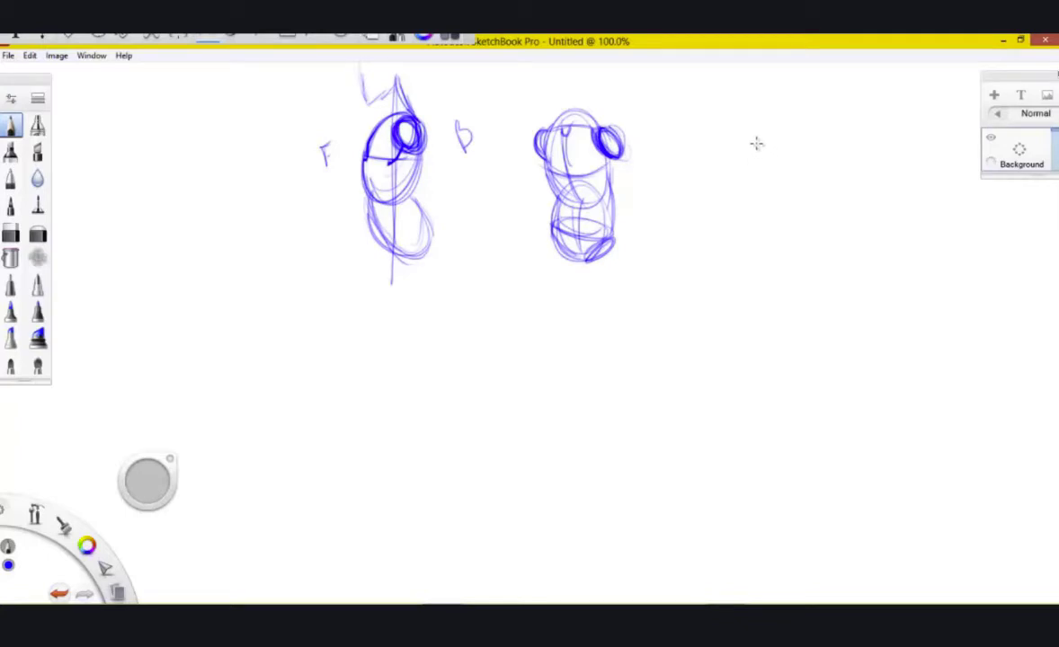
mouse_move(768, 137)
mouse_down()
mouse_move(739, 149)
mouse_move(753, 141)
mouse_move(751, 155)
mouse_move(737, 148)
mouse_move(792, 177)
mouse_up()
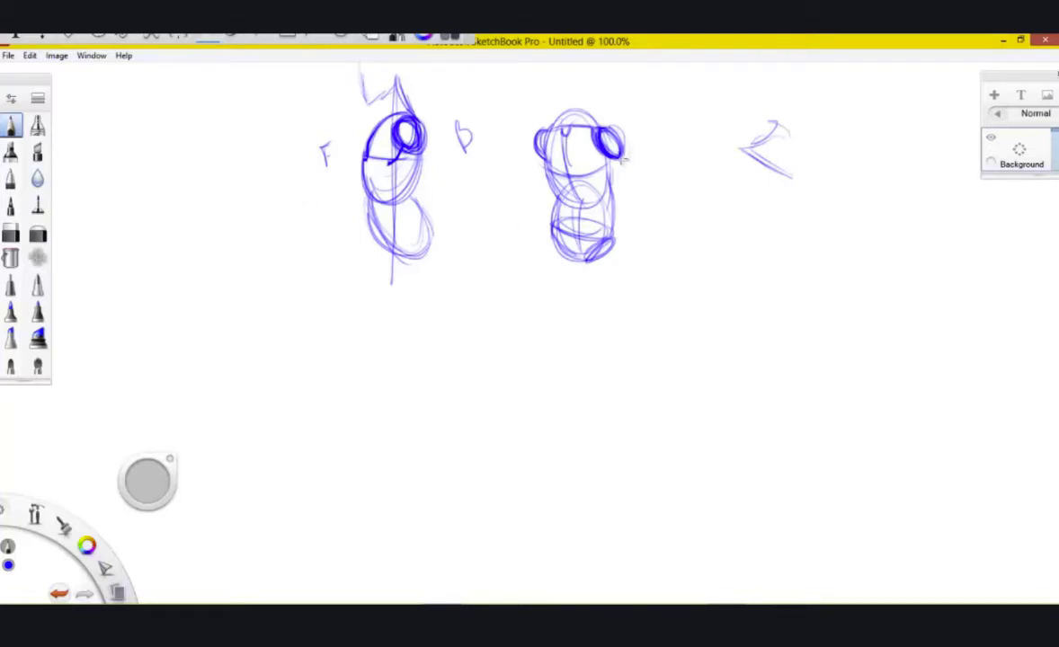
Sketch gesture lines for the three-quarter figure's arms, one hanging and one raised, each ending in a triangular hand
mouse_move(624, 156)
mouse_down()
mouse_move(658, 190)
mouse_move(662, 246)
mouse_move(656, 176)
mouse_move(664, 206)
mouse_move(660, 252)
mouse_up()
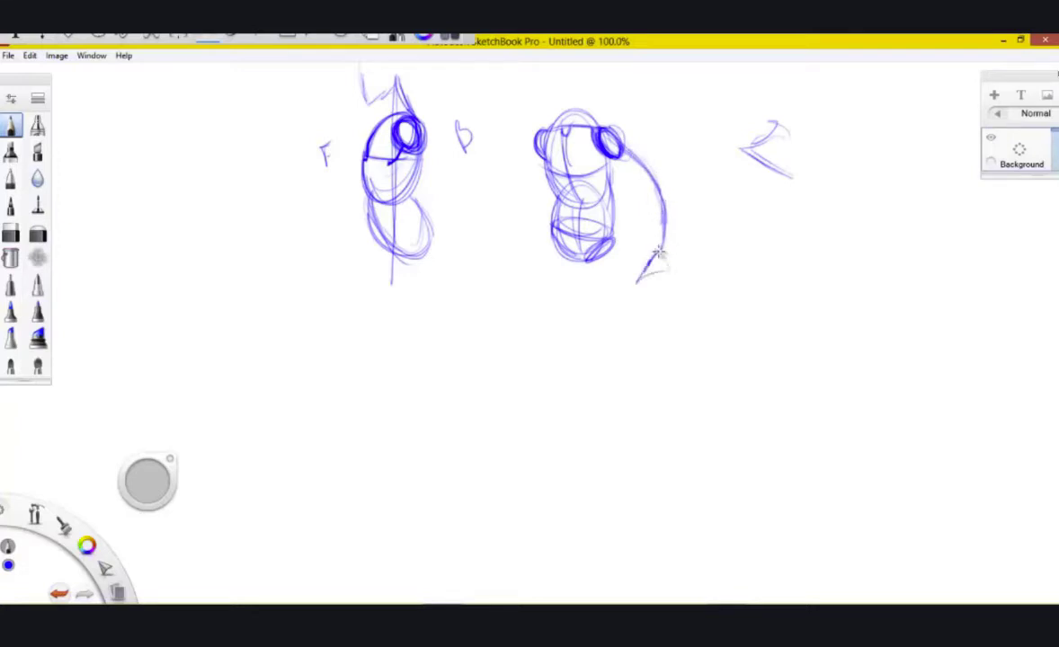
mouse_move(670, 263)
mouse_down()
mouse_move(636, 280)
mouse_move(671, 263)
mouse_up()
drag(538, 151, 510, 187)
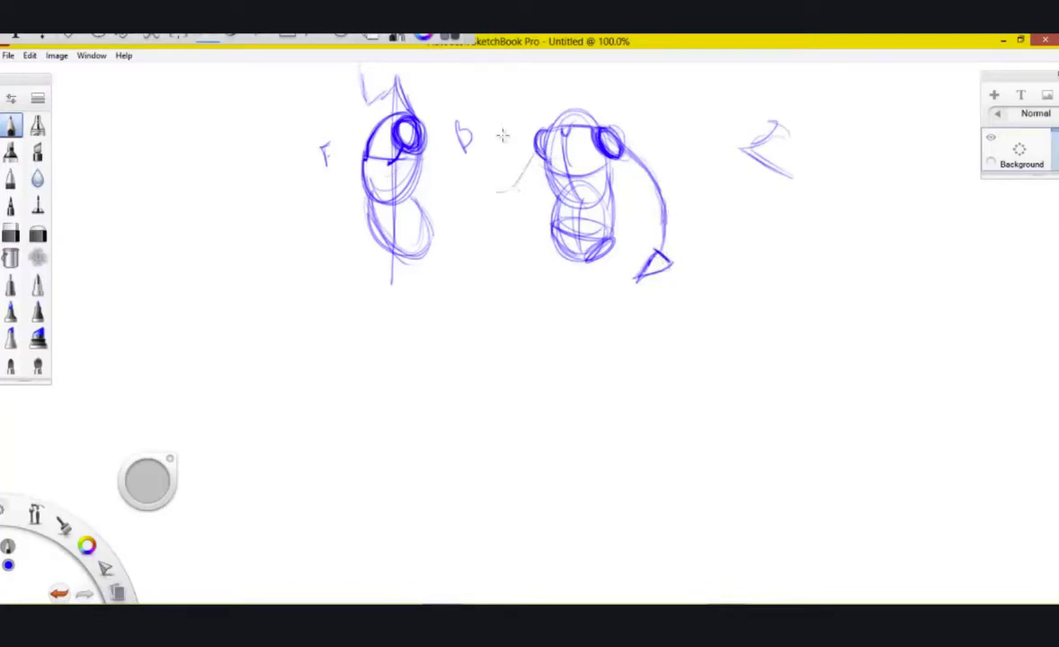
mouse_move(499, 123)
mouse_down()
mouse_move(516, 174)
mouse_move(537, 153)
mouse_up()
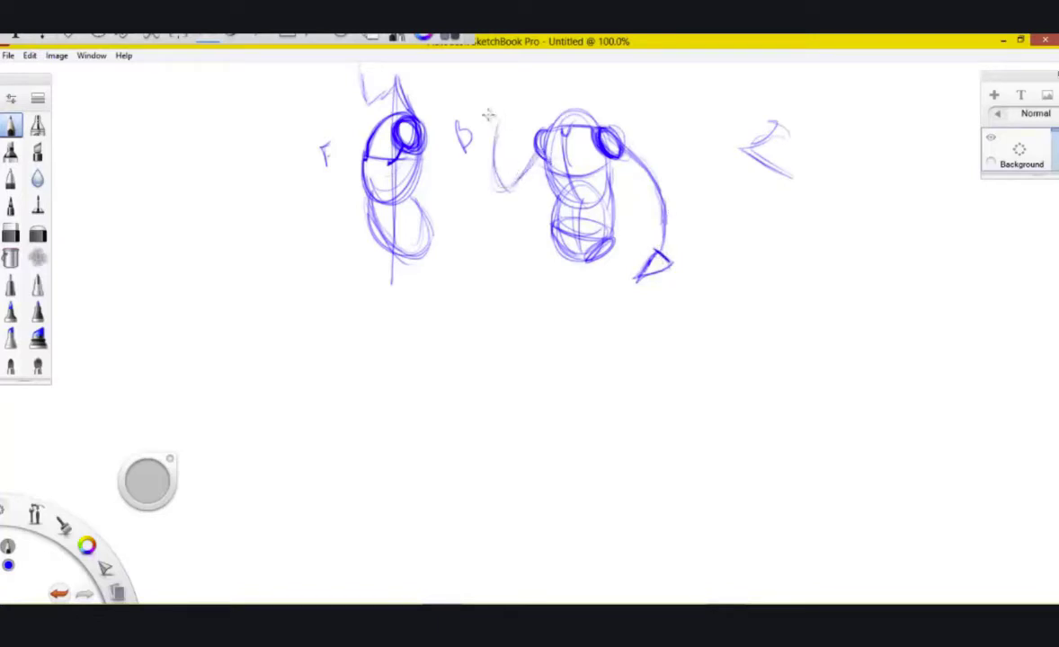
drag(489, 113, 490, 118)
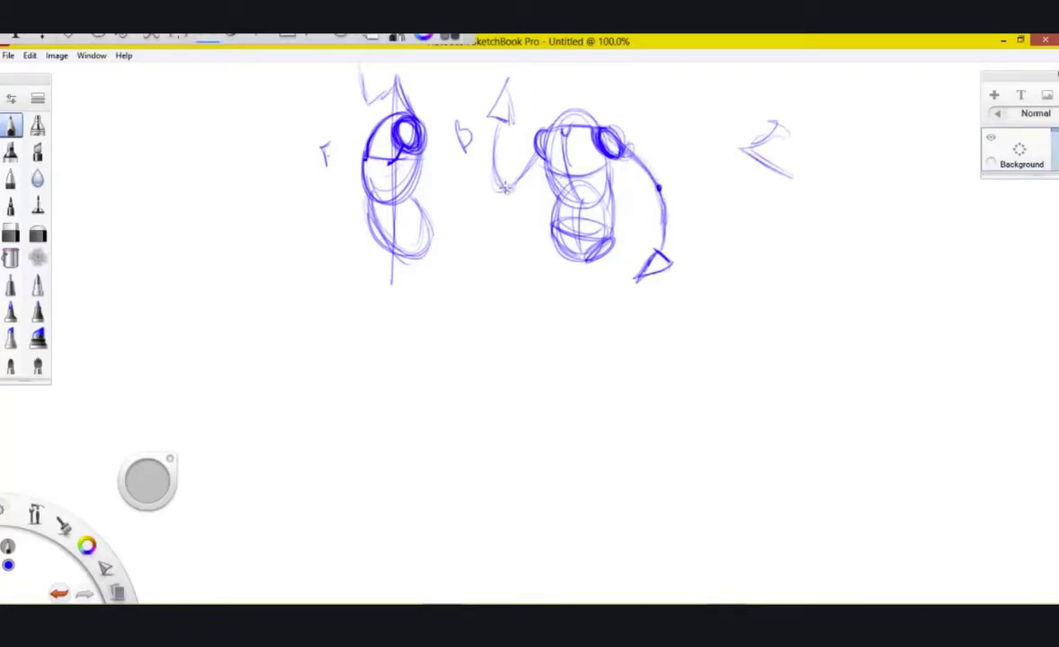
Build cylinders over the three-quarter figure's upper arms and forearms, and circle the raised arm's elbow joint
mouse_move(625, 154)
mouse_down()
mouse_move(649, 185)
mouse_move(658, 176)
mouse_move(628, 155)
mouse_move(640, 151)
mouse_move(662, 186)
mouse_move(650, 185)
mouse_move(666, 198)
mouse_move(650, 197)
mouse_move(657, 193)
mouse_move(671, 244)
mouse_up()
drag(672, 198, 672, 239)
mouse_move(509, 176)
mouse_down()
mouse_move(516, 187)
mouse_move(532, 148)
mouse_move(537, 168)
mouse_move(521, 189)
mouse_move(505, 173)
mouse_move(504, 123)
mouse_up()
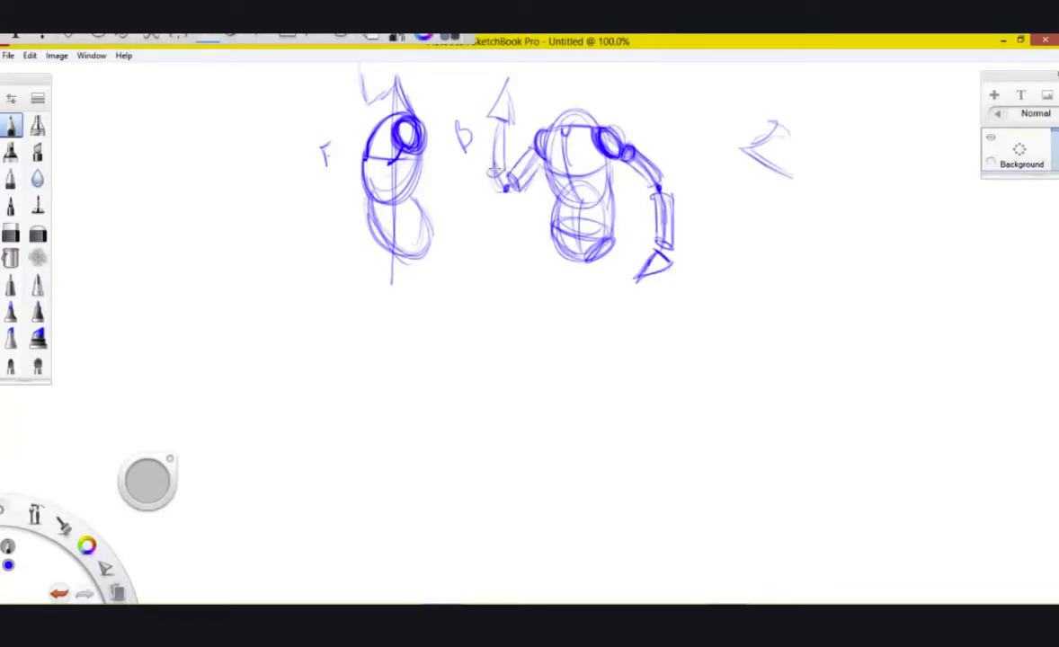
mouse_move(483, 173)
mouse_down()
mouse_move(501, 177)
mouse_move(486, 126)
mouse_move(507, 120)
mouse_move(509, 99)
mouse_up()
drag(505, 186, 503, 180)
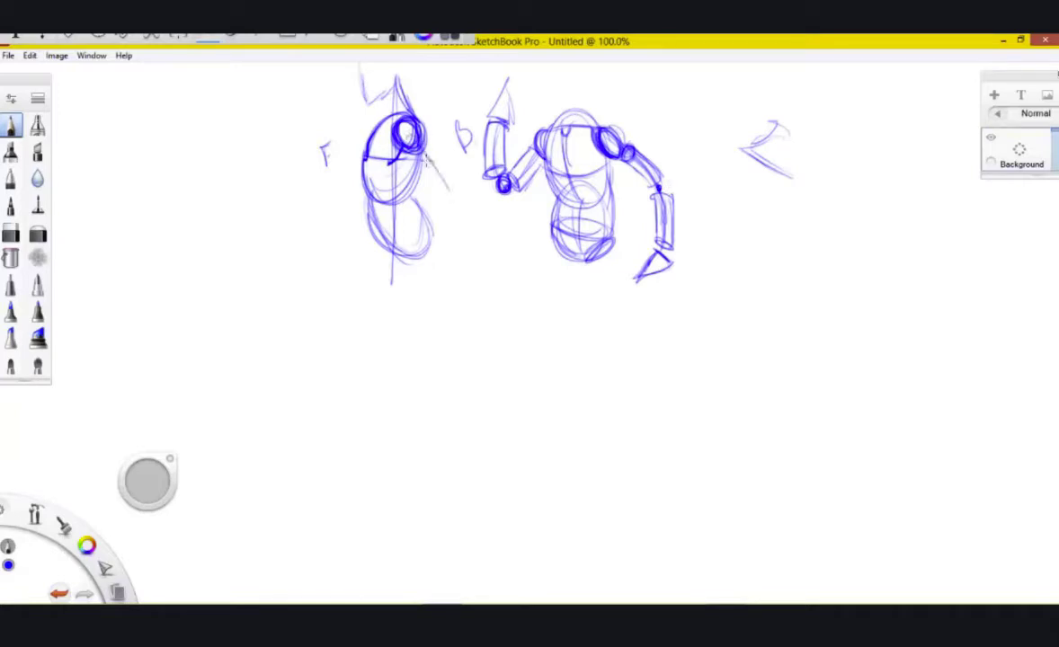
Sketch the side-view figure's lowered arm with cylinders, an elbow joint and a triangular hand, and add a circle at its hip
mouse_move(466, 241)
mouse_down()
mouse_move(435, 173)
mouse_move(428, 220)
mouse_move(467, 250)
mouse_move(480, 286)
mouse_move(381, 287)
mouse_move(477, 287)
mouse_up()
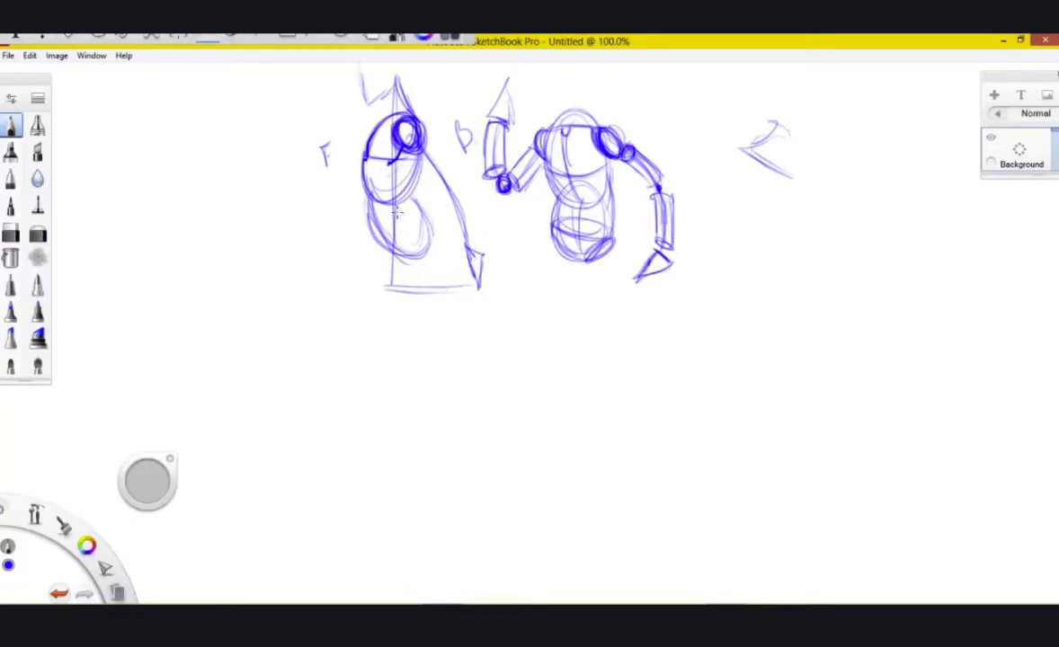
mouse_move(401, 213)
mouse_down()
mouse_move(388, 219)
mouse_move(396, 245)
mouse_up()
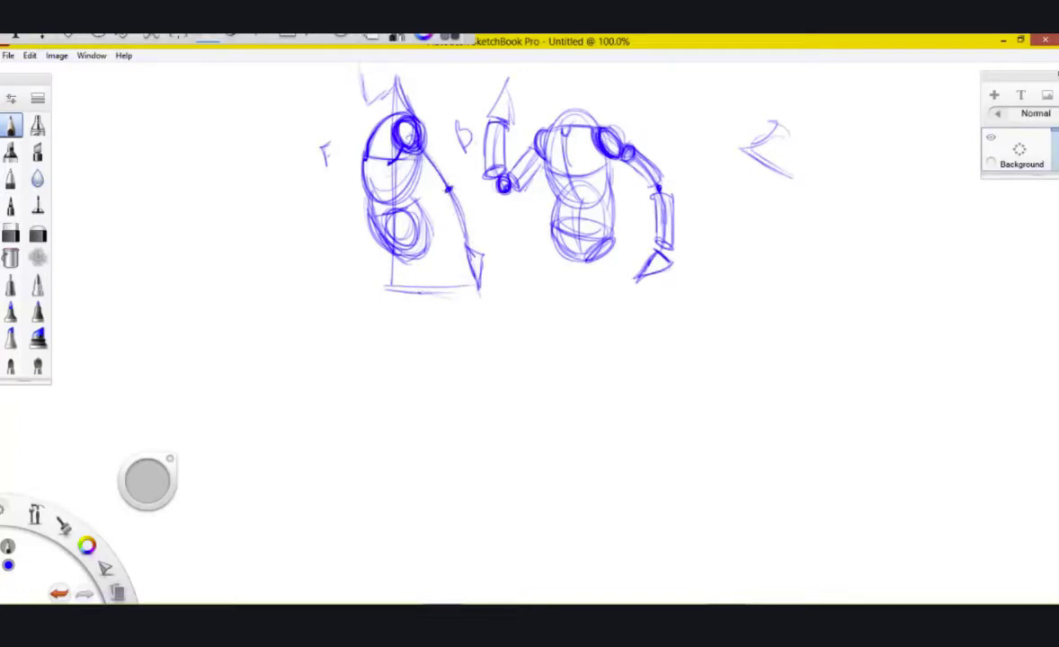
mouse_move(420, 159)
mouse_down()
mouse_move(442, 187)
mouse_move(457, 177)
mouse_move(448, 189)
mouse_move(468, 198)
mouse_move(456, 230)
mouse_move(474, 240)
mouse_up()
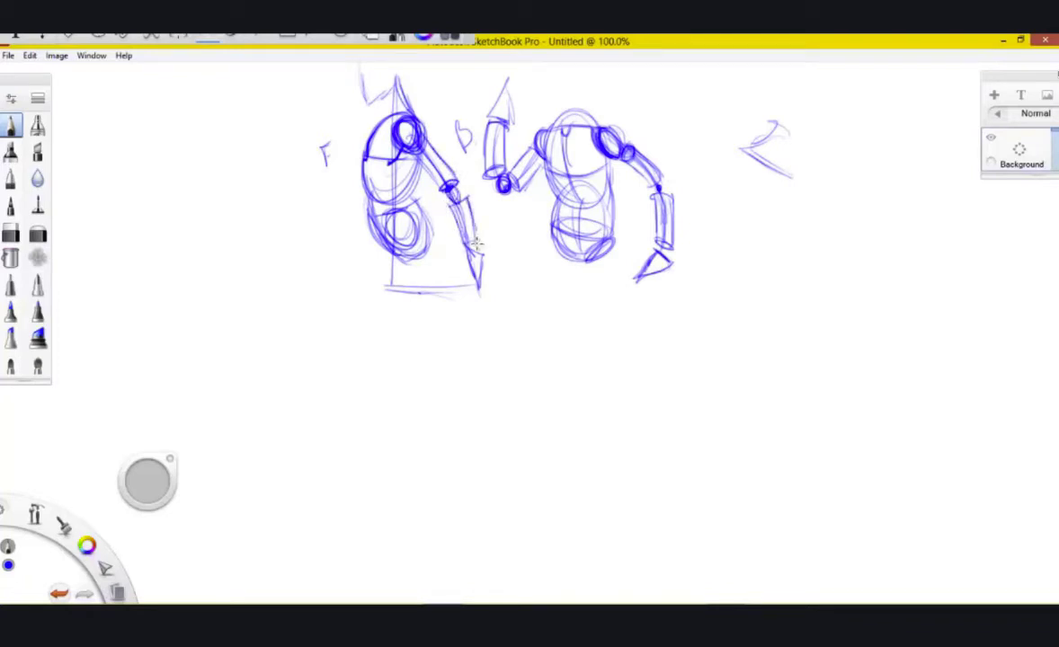
mouse_move(409, 144)
mouse_down()
mouse_move(435, 179)
mouse_move(456, 179)
mouse_move(440, 187)
mouse_up()
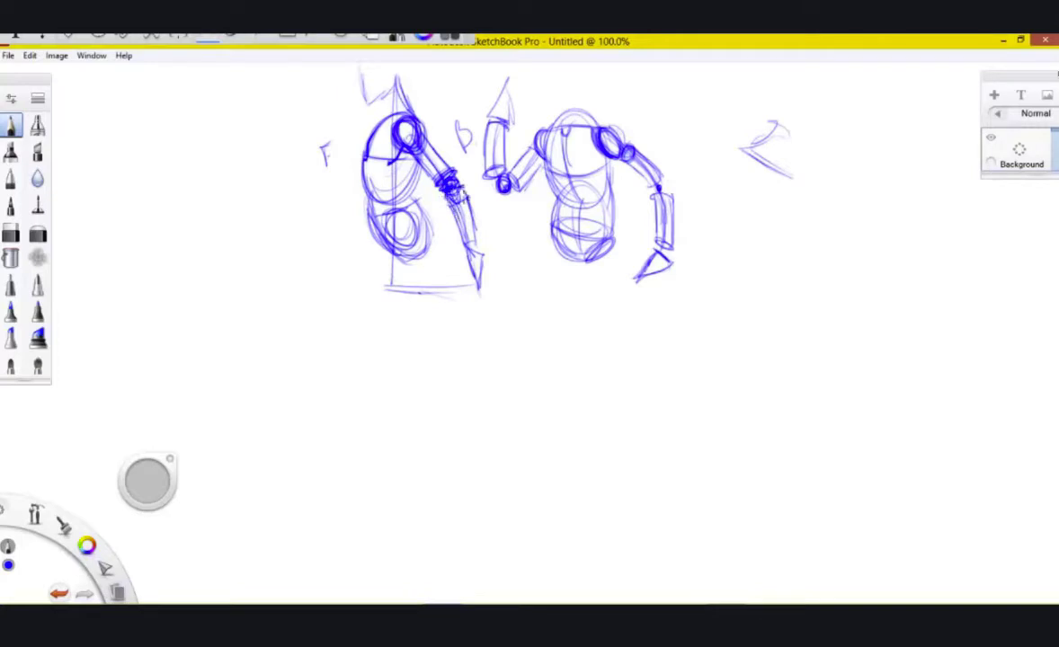
mouse_move(466, 197)
mouse_down()
mouse_move(477, 243)
mouse_move(466, 243)
mouse_up()
drag(465, 245, 478, 242)
Reinforce the side contours joining the rib cage and pelvis of the three-quarter torso
drag(559, 192, 554, 237)
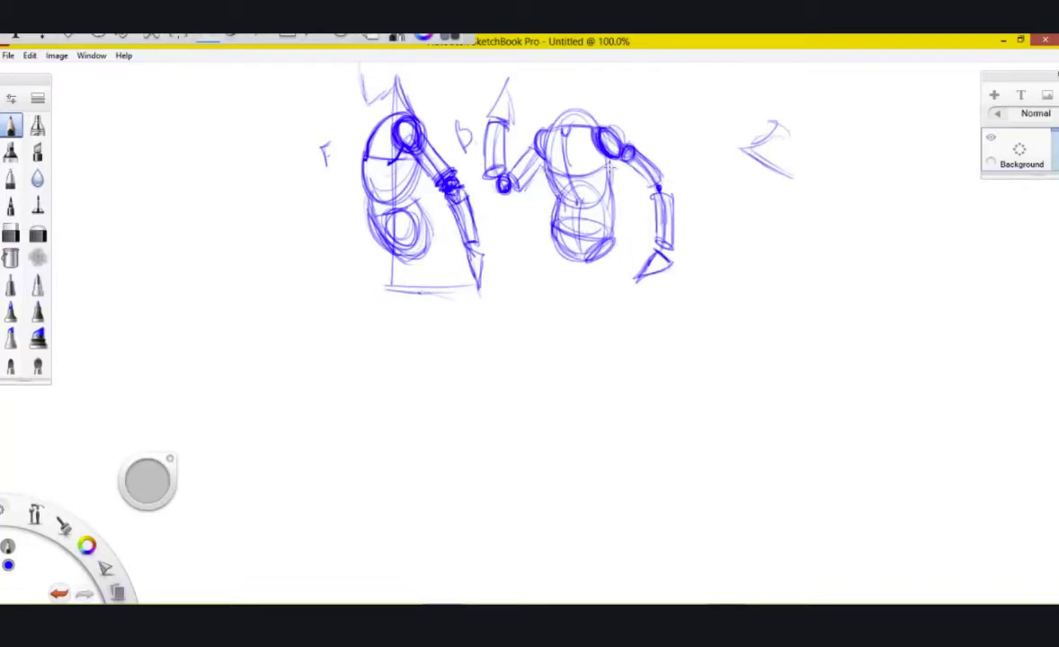
drag(614, 173, 613, 214)
drag(567, 162, 559, 223)
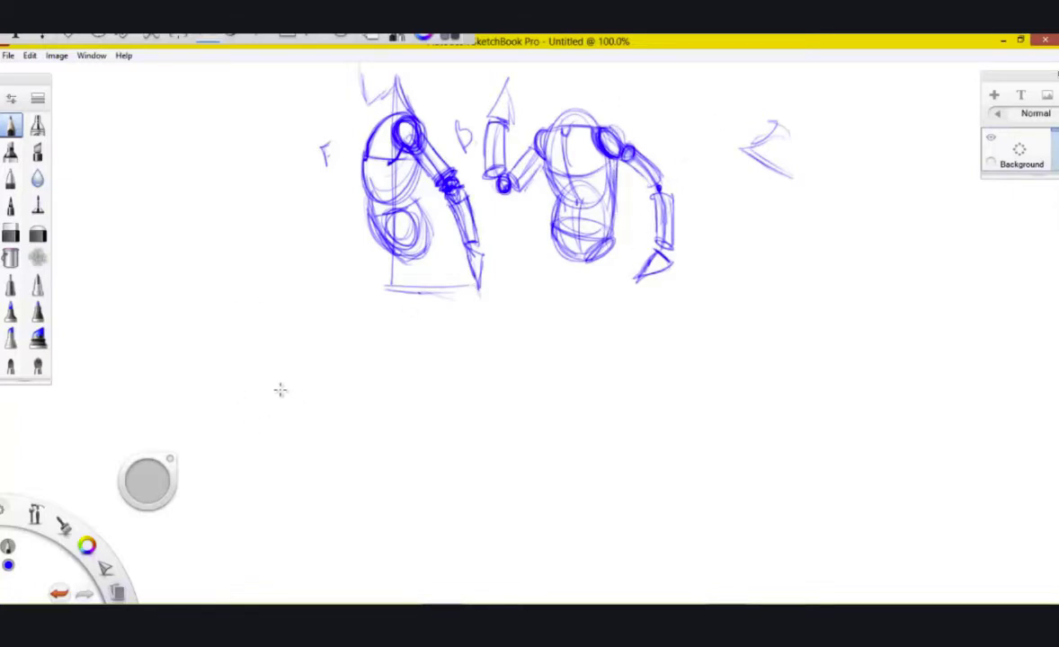
Sketch a tilted oval with a shoulder circle below the figures, and a rounded form with an attached cylinder beside the F label
mouse_move(328, 425)
mouse_down()
mouse_move(291, 369)
mouse_move(310, 346)
mouse_move(281, 377)
mouse_move(285, 387)
mouse_up()
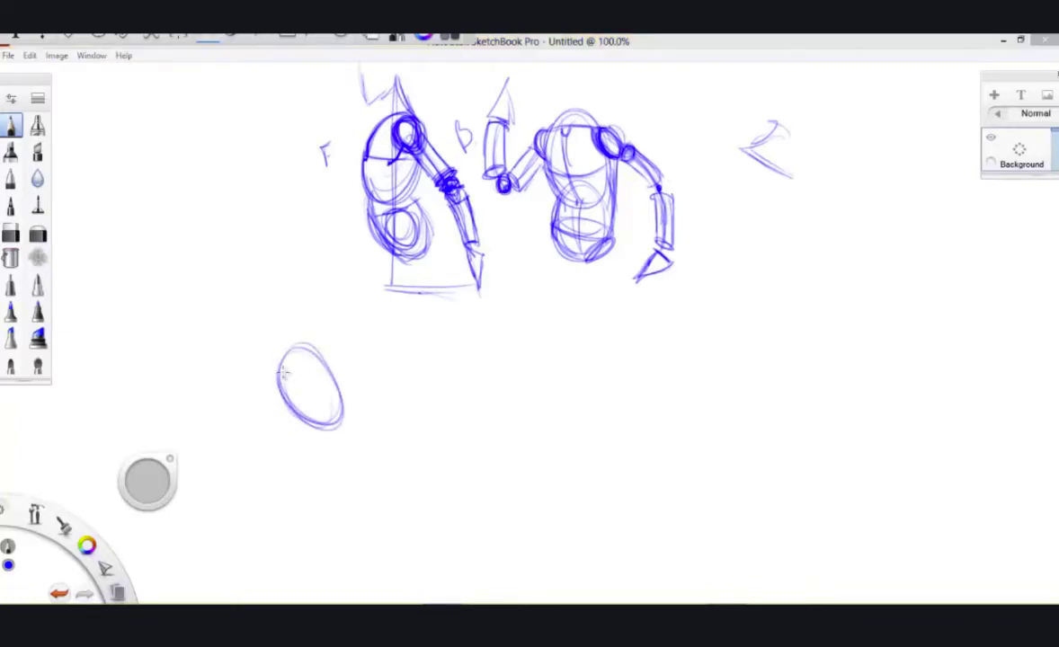
mouse_move(287, 369)
mouse_down()
mouse_move(284, 396)
mouse_move(301, 347)
mouse_up()
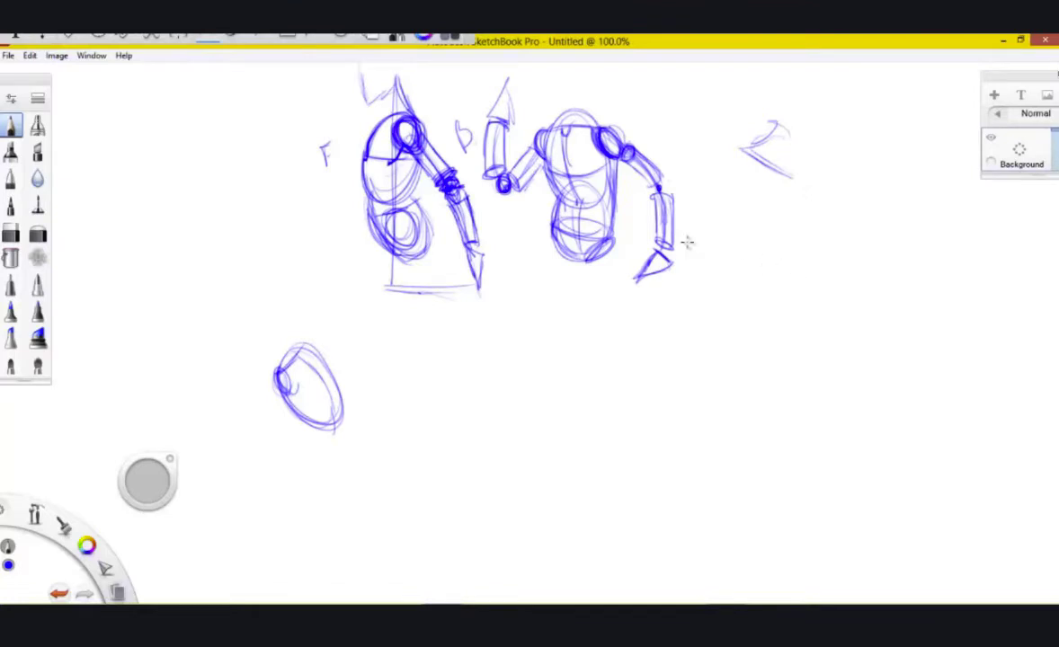
mouse_move(286, 180)
mouse_down()
mouse_move(291, 229)
mouse_move(309, 211)
mouse_move(226, 154)
mouse_move(220, 126)
mouse_move(270, 127)
mouse_move(232, 162)
mouse_move(280, 190)
mouse_up()
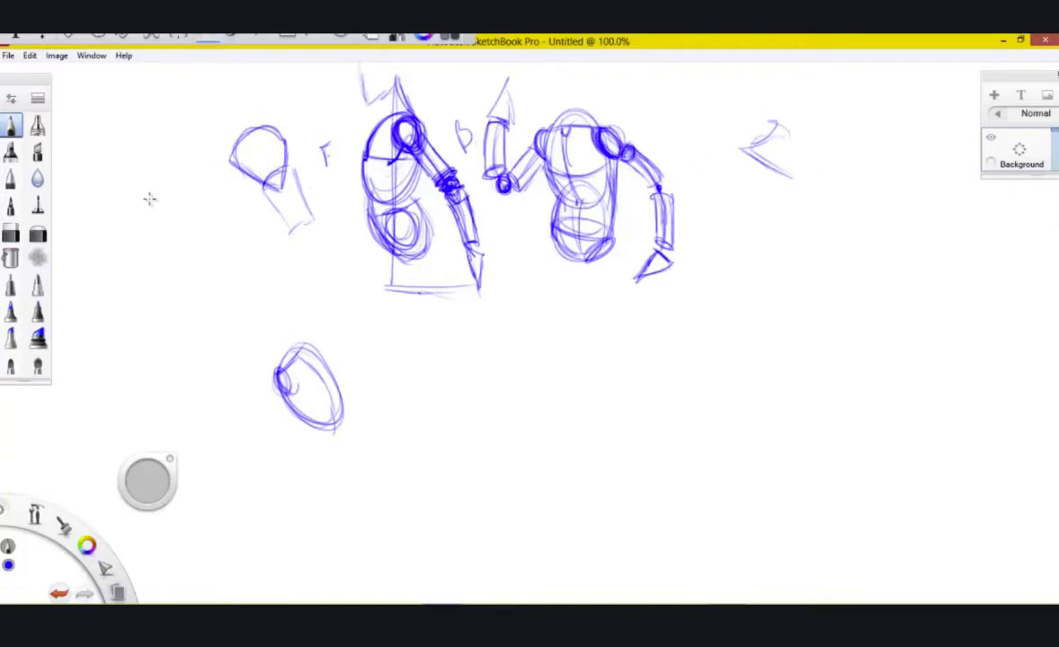
Draw a rounded wedge form with a flat, narrow front face beside the rounded shape and cylinder
drag(125, 194, 178, 227)
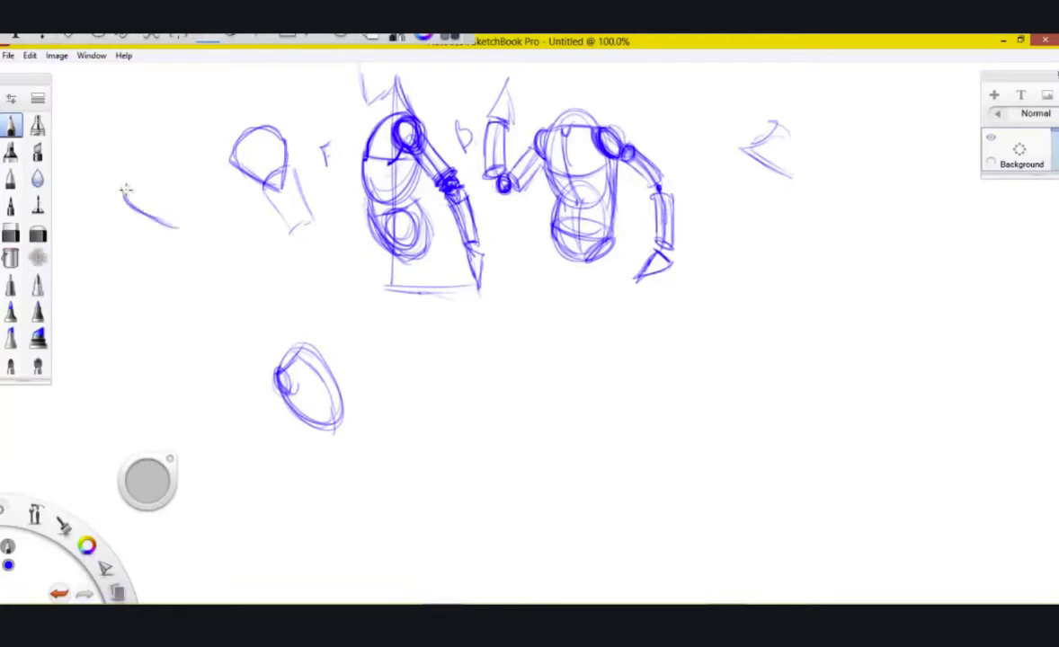
drag(123, 190, 134, 178)
mouse_move(173, 218)
mouse_down()
mouse_move(132, 180)
mouse_move(178, 161)
mouse_move(186, 213)
mouse_up()
drag(136, 179, 182, 225)
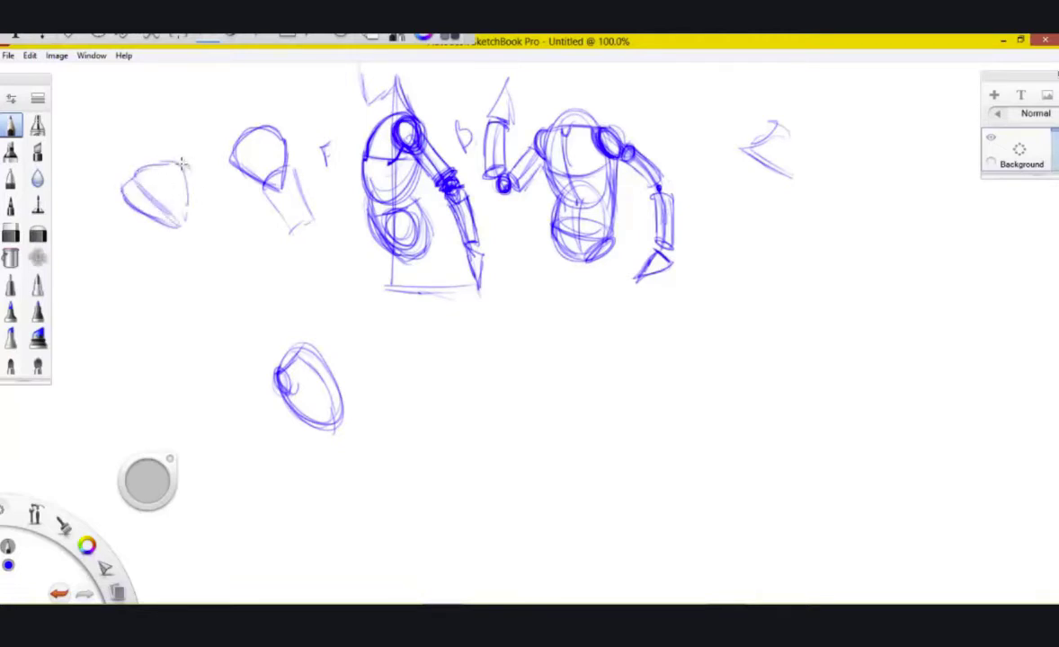
mouse_move(183, 164)
mouse_down()
mouse_move(196, 212)
mouse_move(185, 231)
mouse_up()
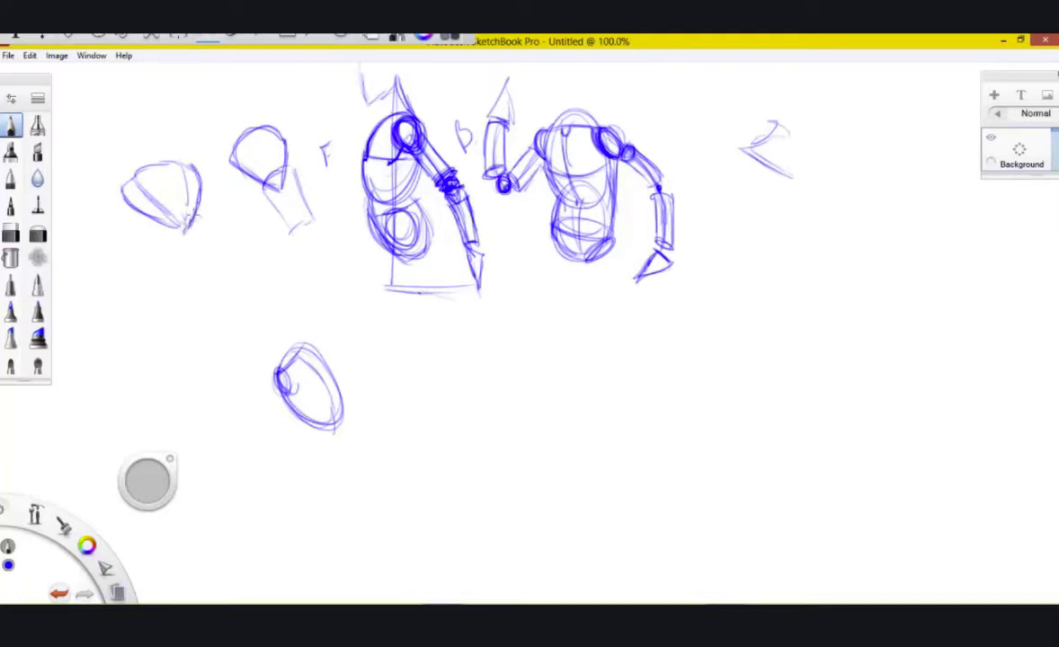
drag(134, 178, 121, 192)
Start a third torso below the open angular mark, using two overlapping stacked ovals with a vertical centre line
mouse_move(810, 187)
mouse_down()
mouse_move(804, 216)
mouse_move(883, 205)
mouse_move(865, 244)
mouse_up()
mouse_move(883, 204)
mouse_down()
mouse_move(870, 252)
mouse_move(875, 199)
mouse_move(868, 229)
mouse_move(870, 304)
mouse_move(839, 290)
mouse_up()
drag(846, 166, 845, 202)
drag(850, 282, 852, 299)
drag(842, 162, 845, 322)
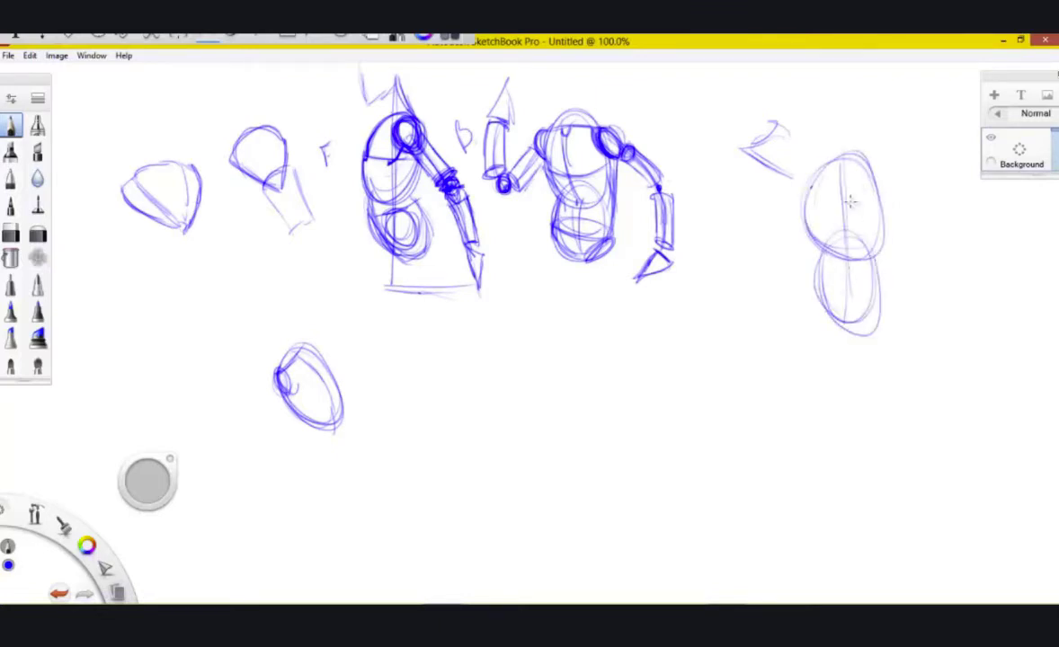
Draw curved collarbone lines across the top of the third torso, with a shoulder circle at each end
mouse_move(808, 173)
mouse_down()
mouse_move(871, 162)
mouse_move(846, 176)
mouse_up()
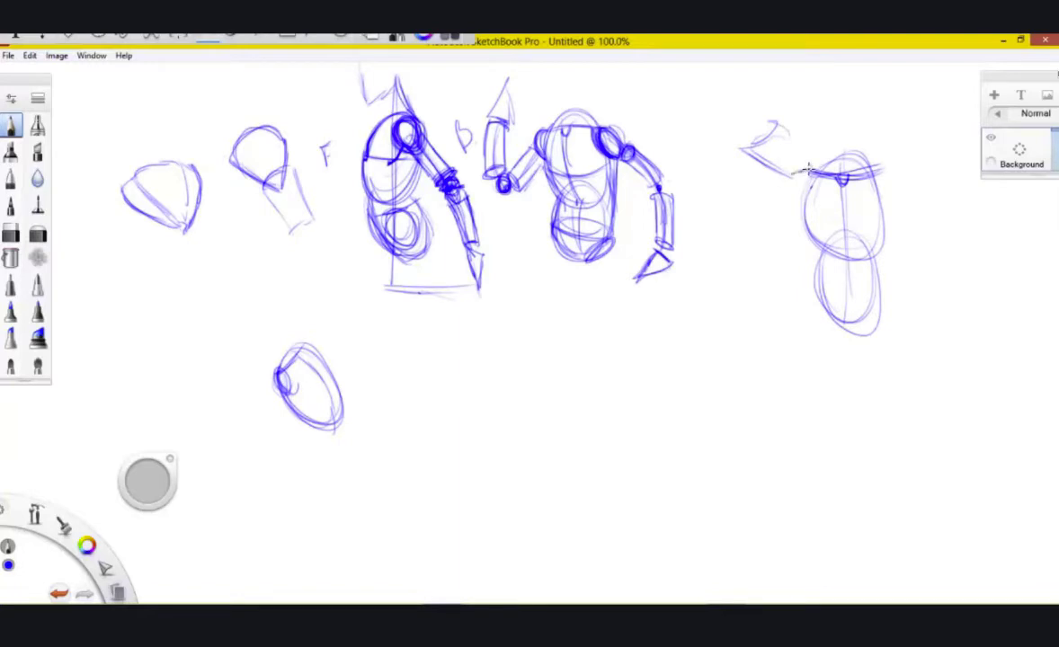
mouse_move(808, 170)
mouse_down()
mouse_move(852, 177)
mouse_move(891, 163)
mouse_up()
drag(787, 175, 892, 169)
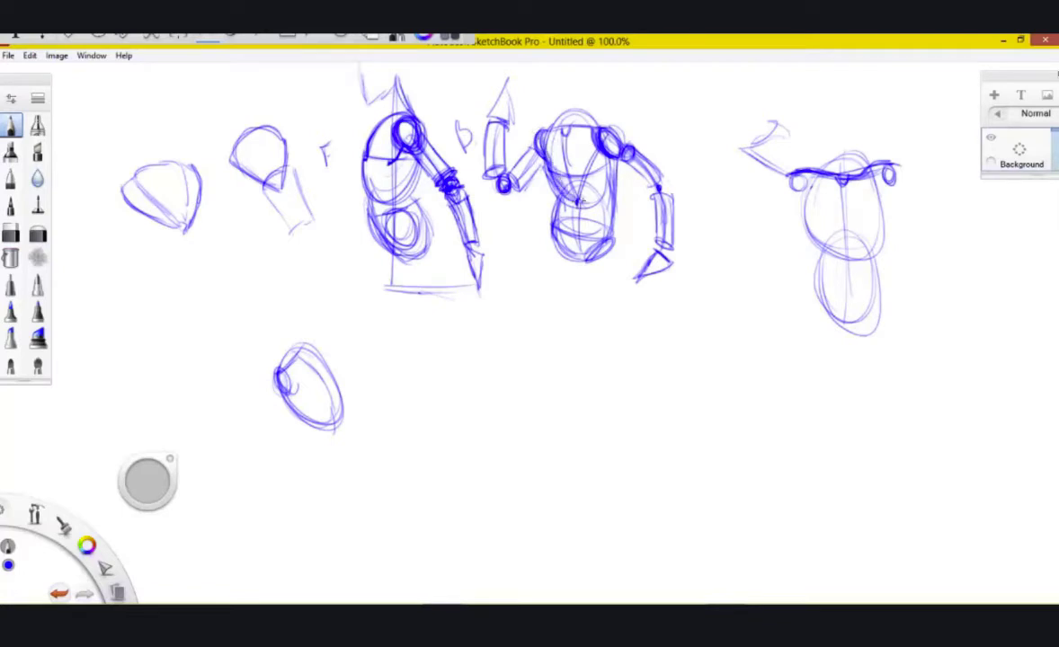
Draw V-shaped guides from the shoulders to the waist on the three-quarter and third torsos, plus a chest contour on the third
drag(600, 151, 578, 199)
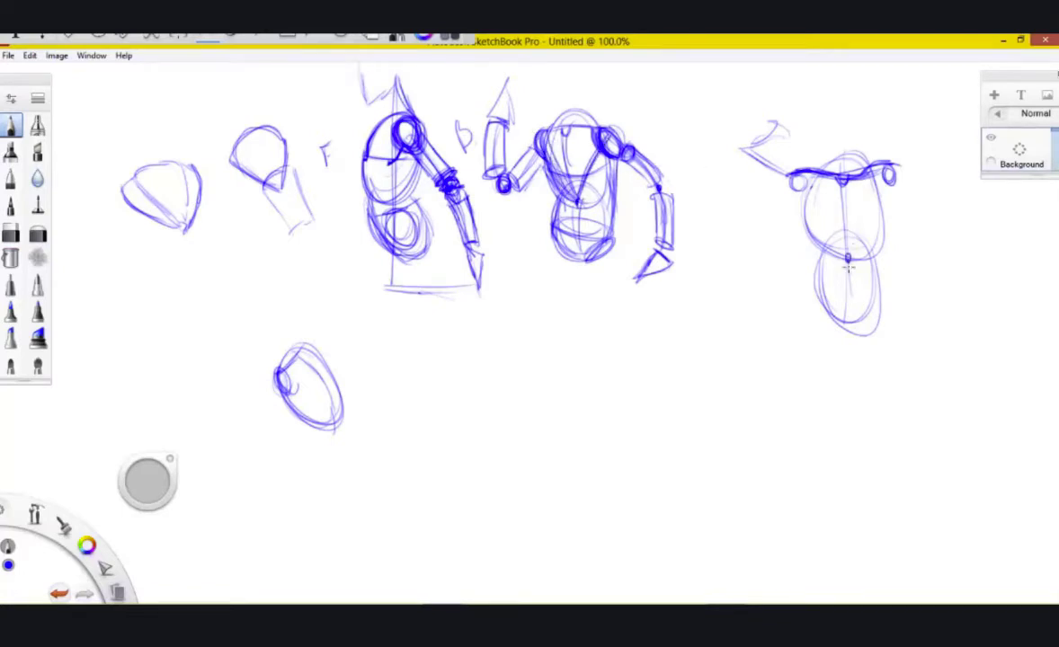
mouse_move(847, 258)
mouse_down()
mouse_move(885, 183)
mouse_move(811, 187)
mouse_move(848, 221)
mouse_move(875, 214)
mouse_up()
drag(812, 223, 893, 215)
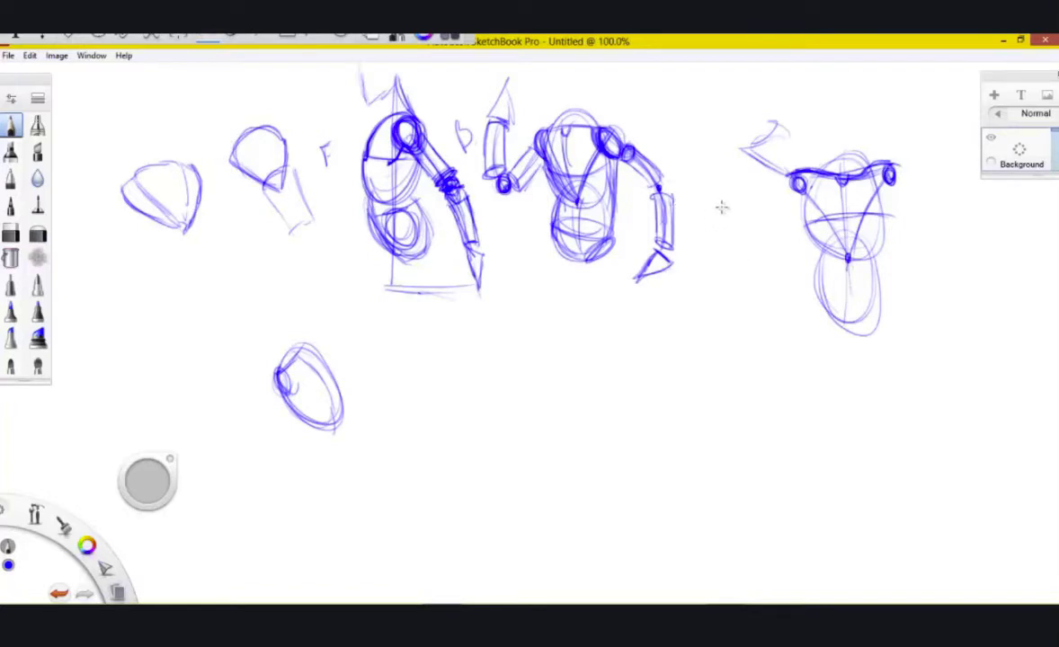
Add a contour band and lower curves to the third torso's pelvis, and sketch a wavy collarbone line above the figure
mouse_move(821, 283)
mouse_down()
mouse_move(883, 281)
mouse_move(843, 316)
mouse_move(884, 282)
mouse_up()
drag(880, 307, 844, 319)
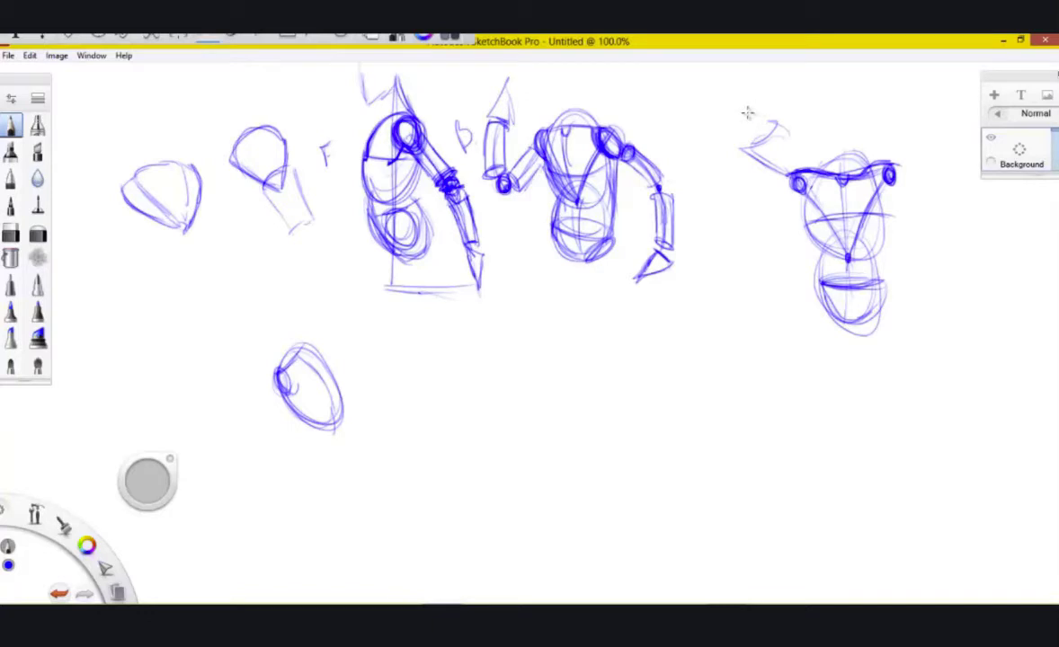
mouse_move(748, 110)
mouse_down()
mouse_move(819, 116)
mouse_move(872, 104)
mouse_move(905, 80)
mouse_up()
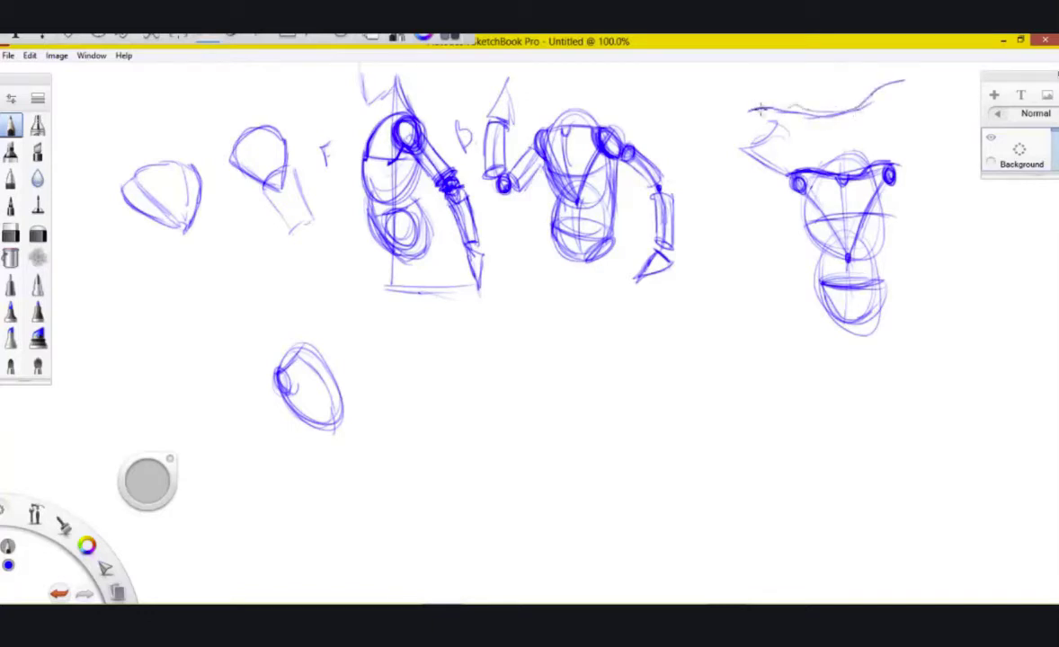
Darken the wavy collarbone line above the third torso and sketch a larger, double-edged collarbone form below the second torso
mouse_move(749, 113)
mouse_down()
mouse_move(840, 107)
mouse_move(870, 87)
mouse_up()
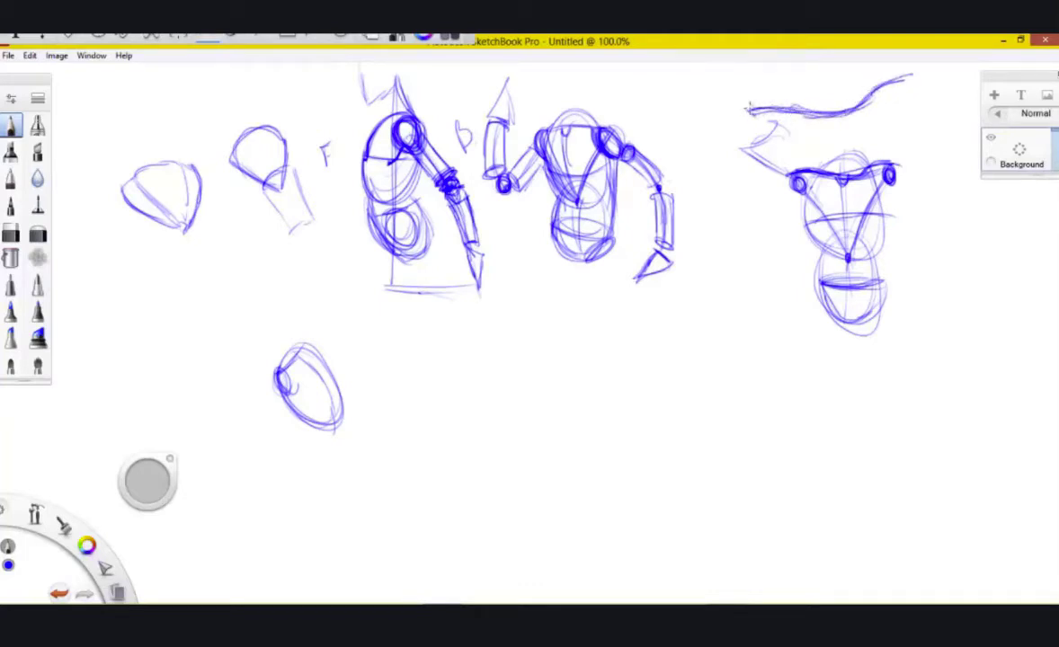
mouse_move(747, 108)
mouse_down()
mouse_move(856, 97)
mouse_move(913, 77)
mouse_up()
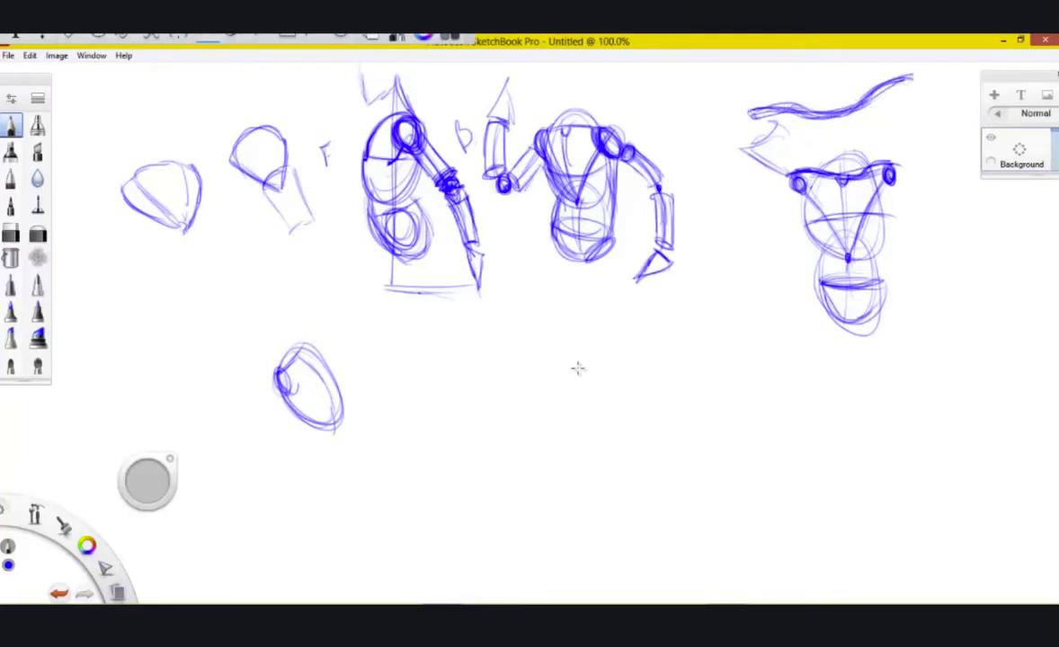
drag(636, 371, 576, 368)
mouse_move(733, 323)
mouse_down()
mouse_move(670, 365)
mouse_move(577, 365)
mouse_move(626, 380)
mouse_move(680, 374)
mouse_move(736, 334)
mouse_up()
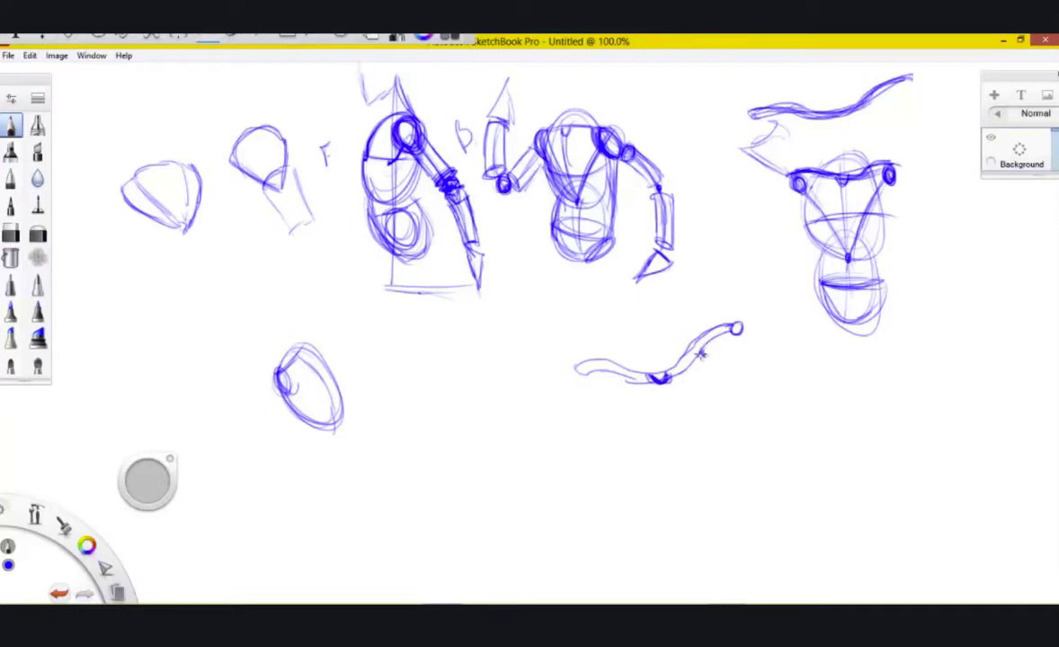
Mark the bends of the enlarged collarbone form with short ticks and add curved shoulder strokes above both ends
drag(701, 351, 703, 358)
drag(609, 368, 610, 374)
mouse_move(730, 320)
mouse_down()
mouse_move(690, 315)
mouse_move(745, 319)
mouse_move(729, 318)
mouse_up()
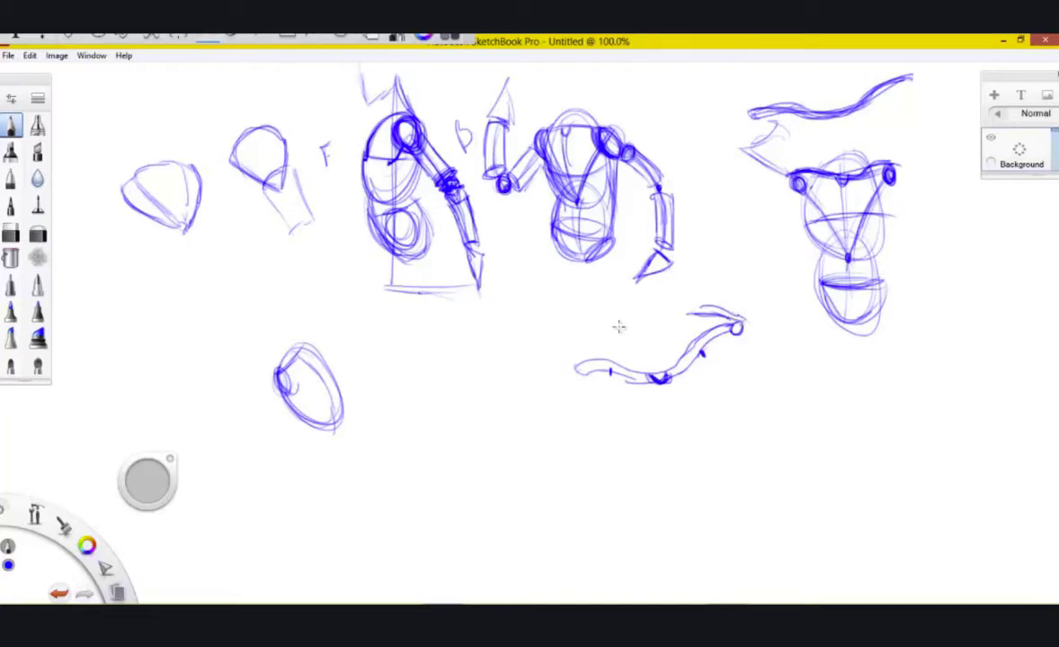
drag(575, 348, 606, 330)
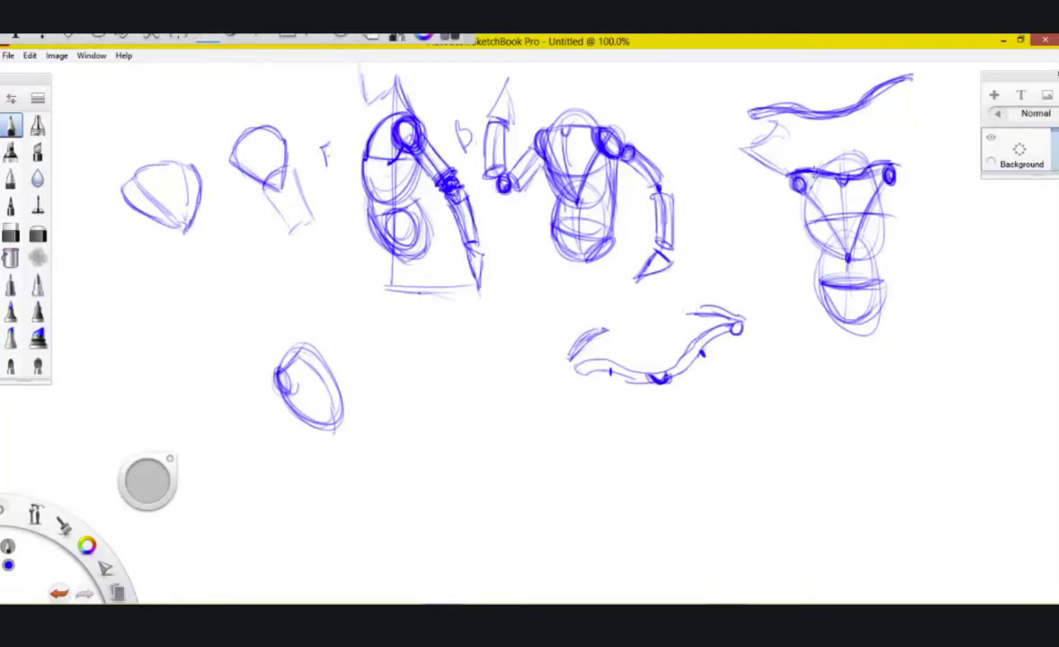
Draw rounded deltoid shapes around both shoulder circles of the third torso
drag(812, 180, 799, 209)
mouse_move(875, 166)
mouse_down()
mouse_move(869, 184)
mouse_move(909, 198)
mouse_up()
drag(902, 165, 909, 197)
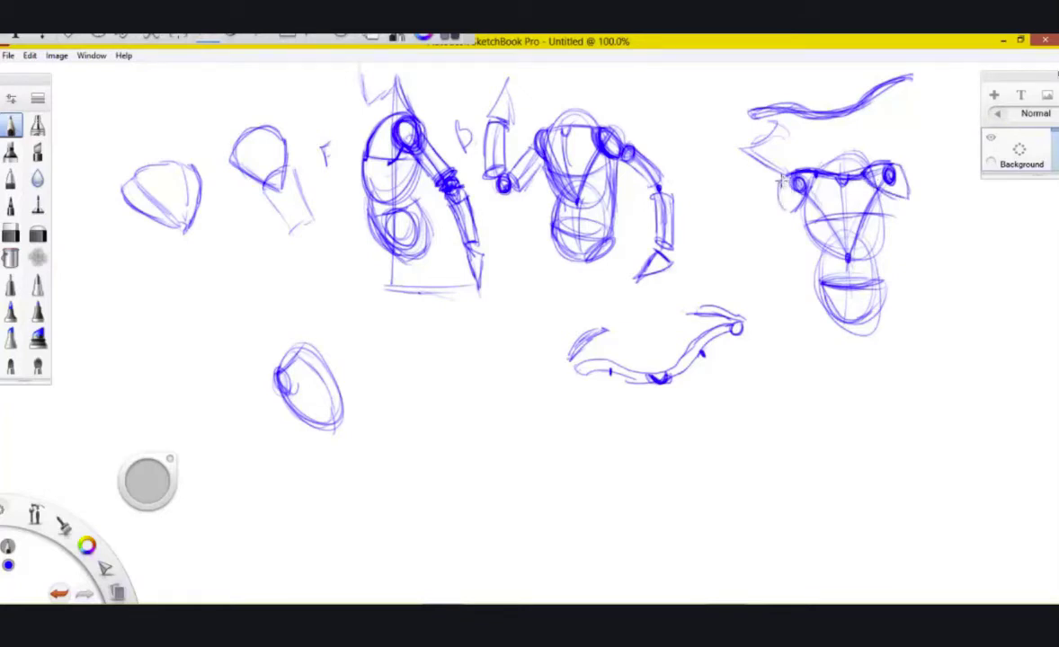
drag(782, 180, 787, 215)
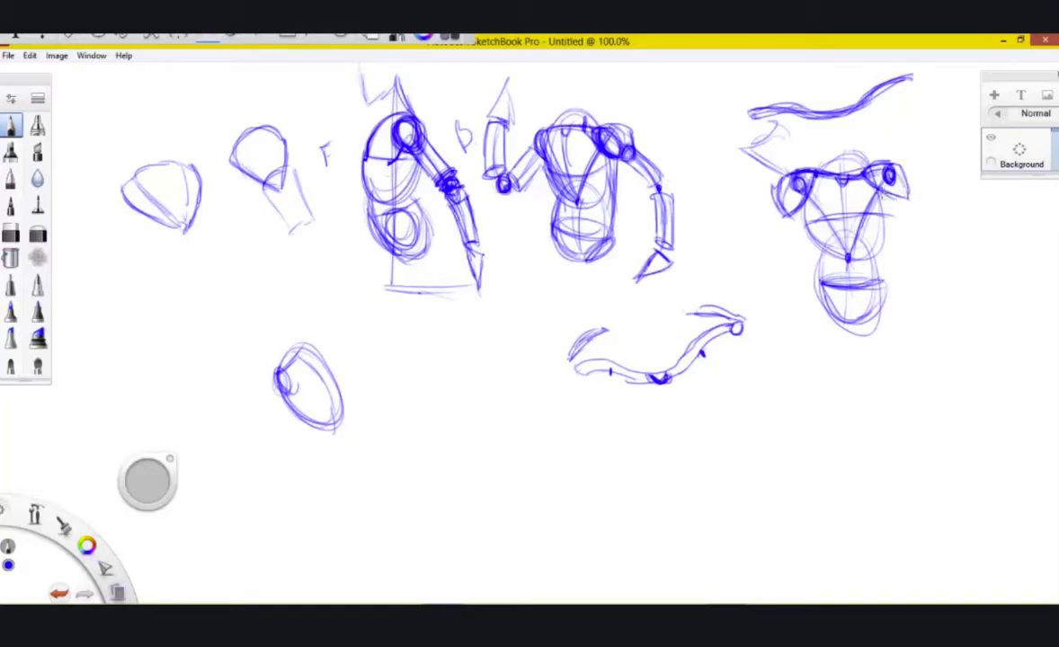
Draw an arm with an elbow oval and forearm cylinder on the third torso, and darken the opposite deltoid down to a point
drag(915, 232, 927, 232)
mouse_move(911, 190)
mouse_down()
mouse_move(890, 209)
mouse_move(880, 200)
mouse_move(911, 233)
mouse_move(943, 240)
mouse_move(928, 233)
mouse_move(919, 310)
mouse_up()
mouse_move(951, 254)
mouse_down()
mouse_move(937, 313)
mouse_move(946, 286)
mouse_up()
mouse_move(777, 217)
mouse_down()
mouse_move(773, 191)
mouse_move(785, 214)
mouse_up()
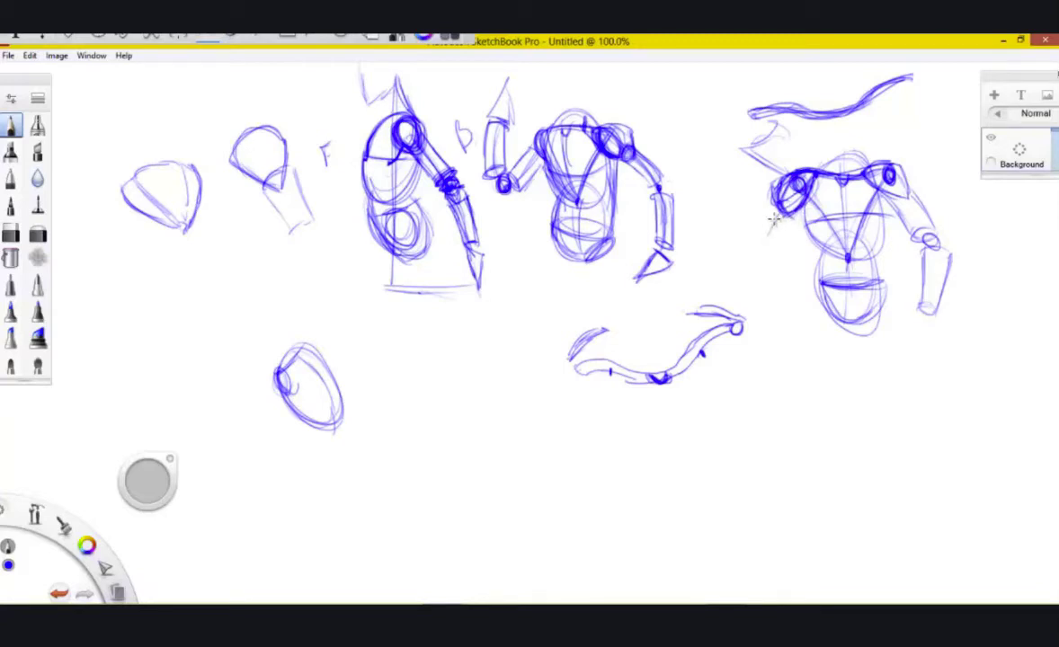
drag(773, 218, 768, 231)
drag(775, 183, 766, 221)
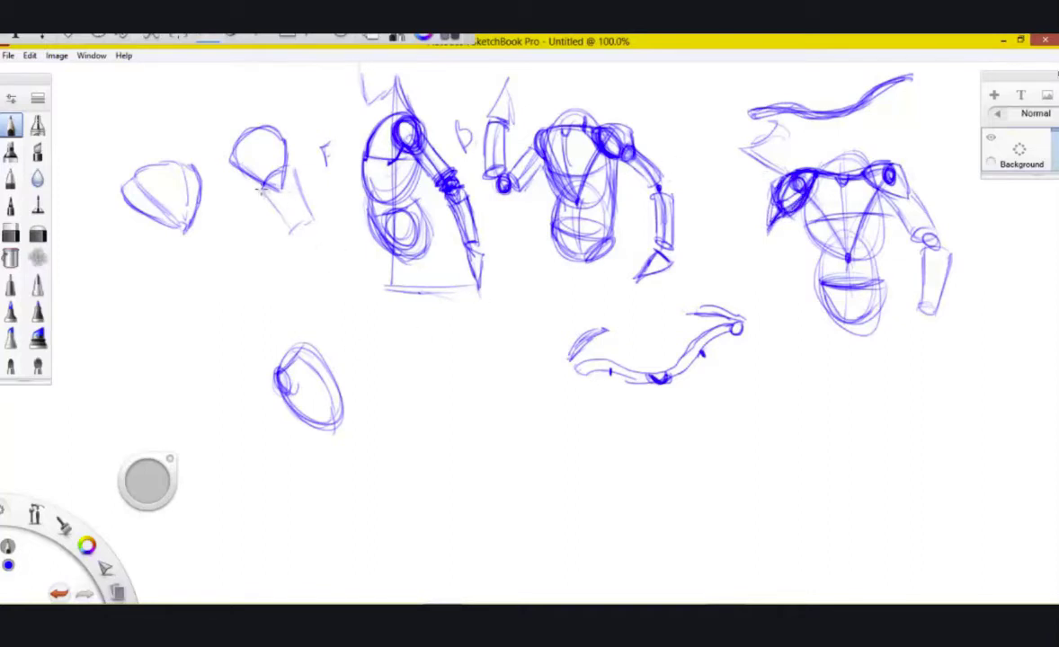
Build an upper-arm cylinder under the shoulder study beside the letter F, and reinforce the deltoid outline overlapping it
mouse_move(262, 187)
mouse_down()
mouse_move(286, 229)
mouse_move(319, 238)
mouse_up()
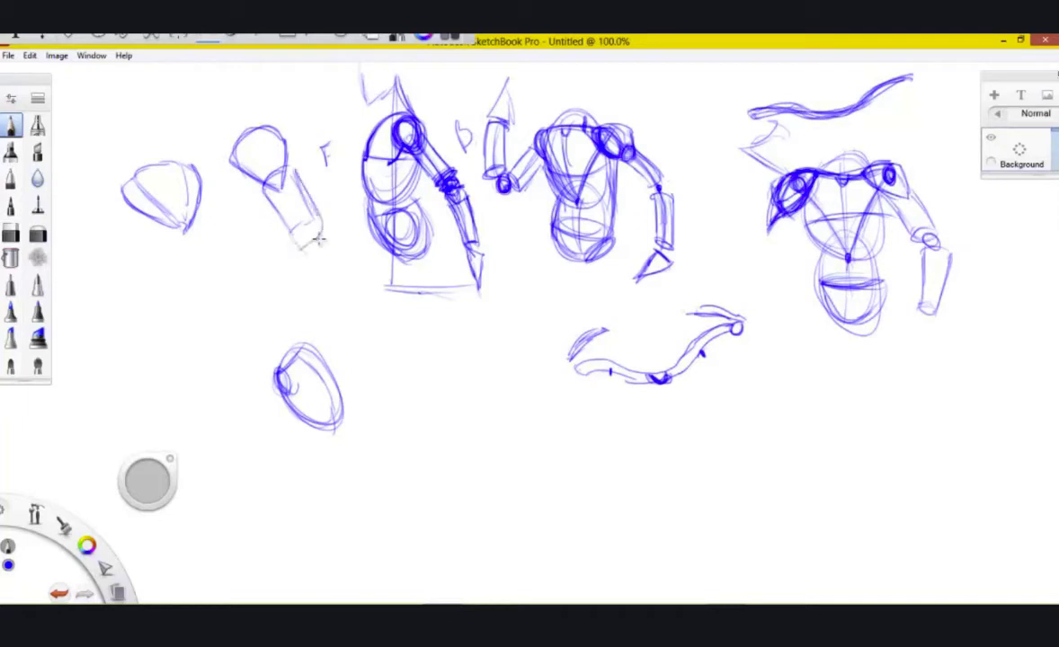
drag(292, 174, 319, 216)
drag(260, 190, 296, 247)
drag(298, 249, 327, 227)
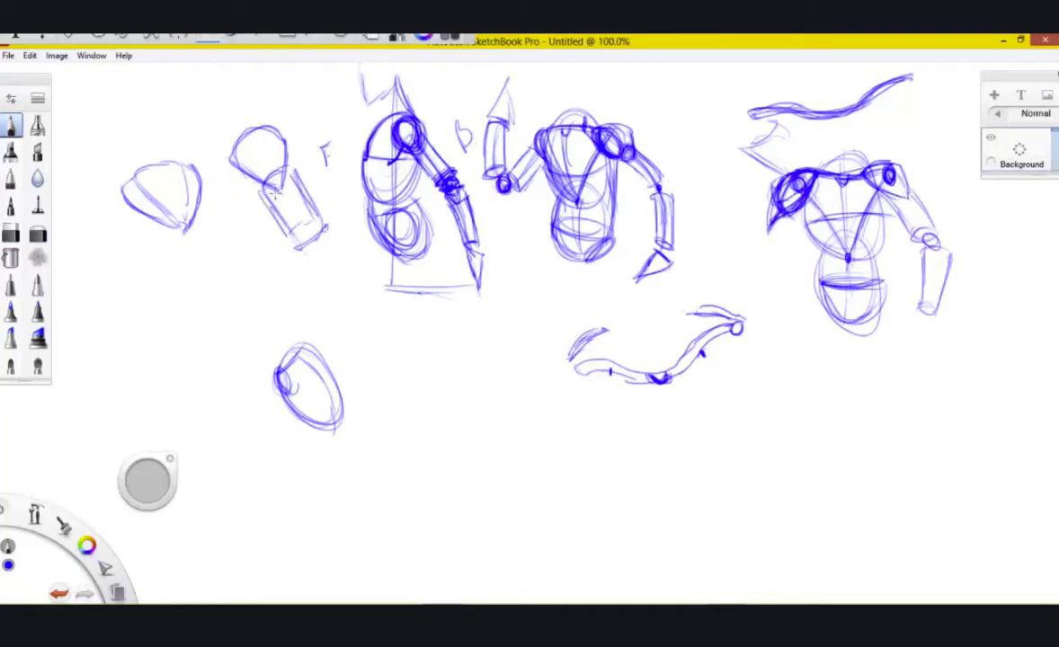
mouse_move(229, 161)
mouse_down()
mouse_move(281, 192)
mouse_move(285, 133)
mouse_up()
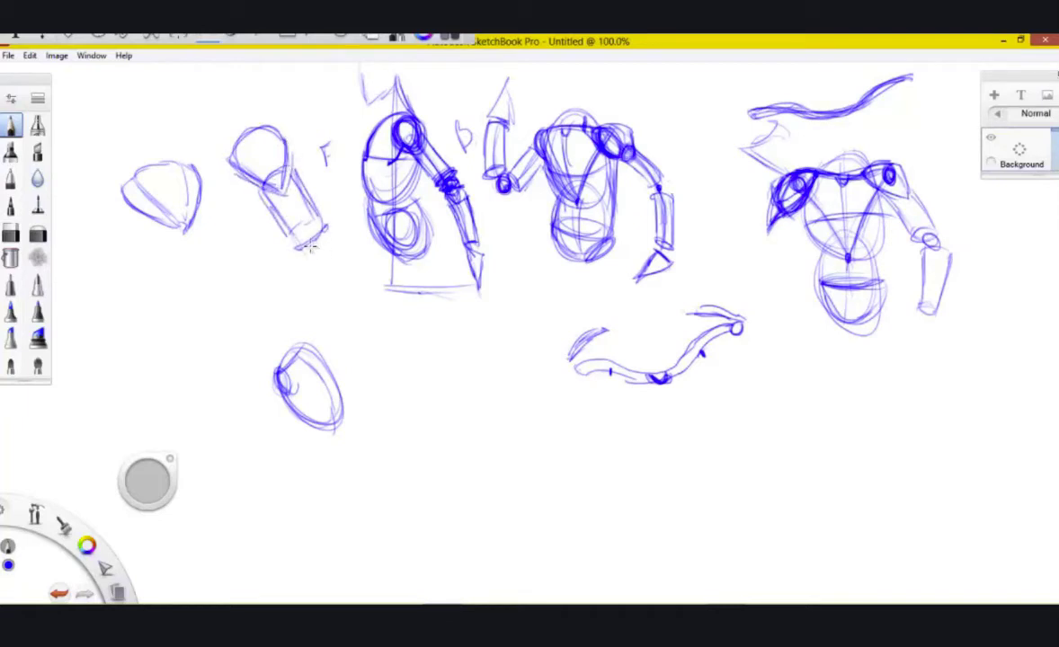
Add an elbow circle and tapered forearm to the shoulder study, labelling the upper arm U and the forearm F
mouse_move(286, 227)
mouse_down()
mouse_move(314, 241)
mouse_move(315, 261)
mouse_move(334, 277)
mouse_move(259, 327)
mouse_move(327, 299)
mouse_move(272, 345)
mouse_up()
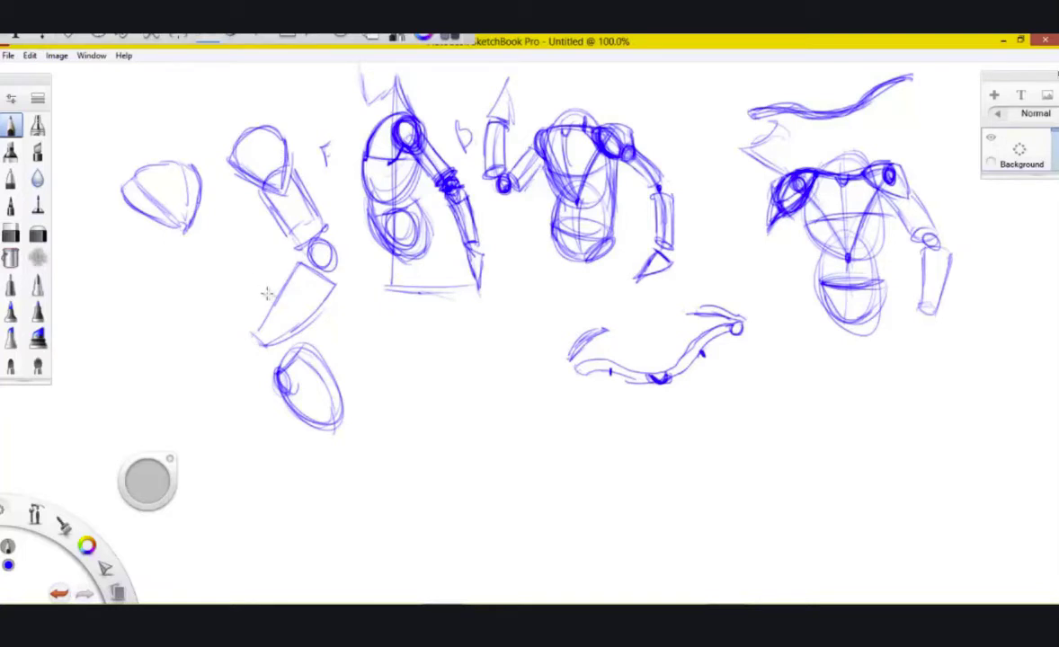
drag(293, 314, 280, 297)
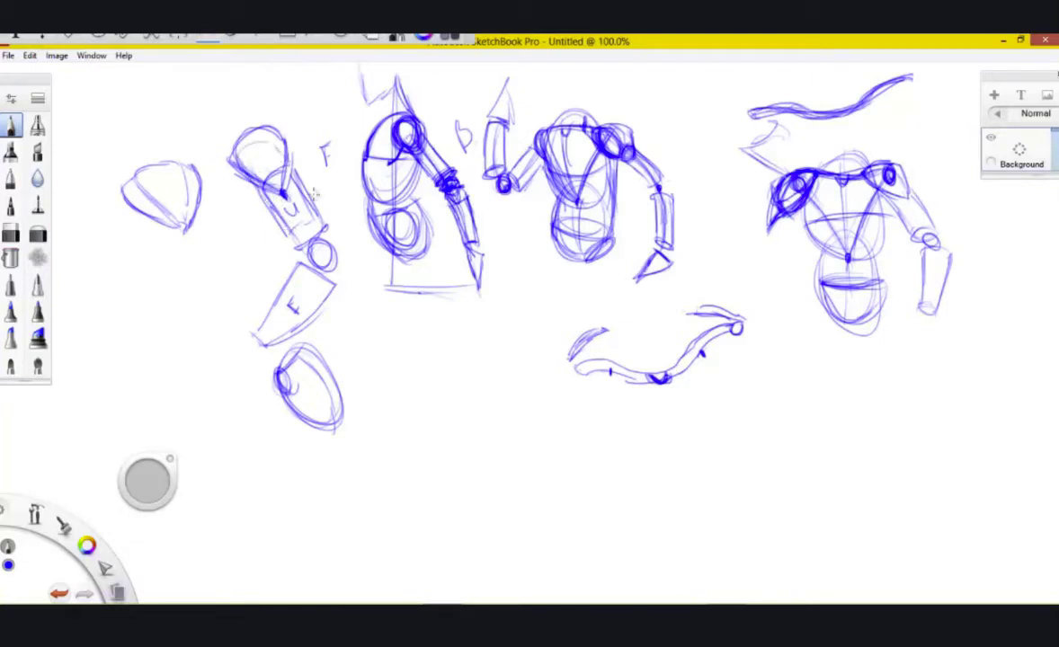
drag(294, 181, 242, 142)
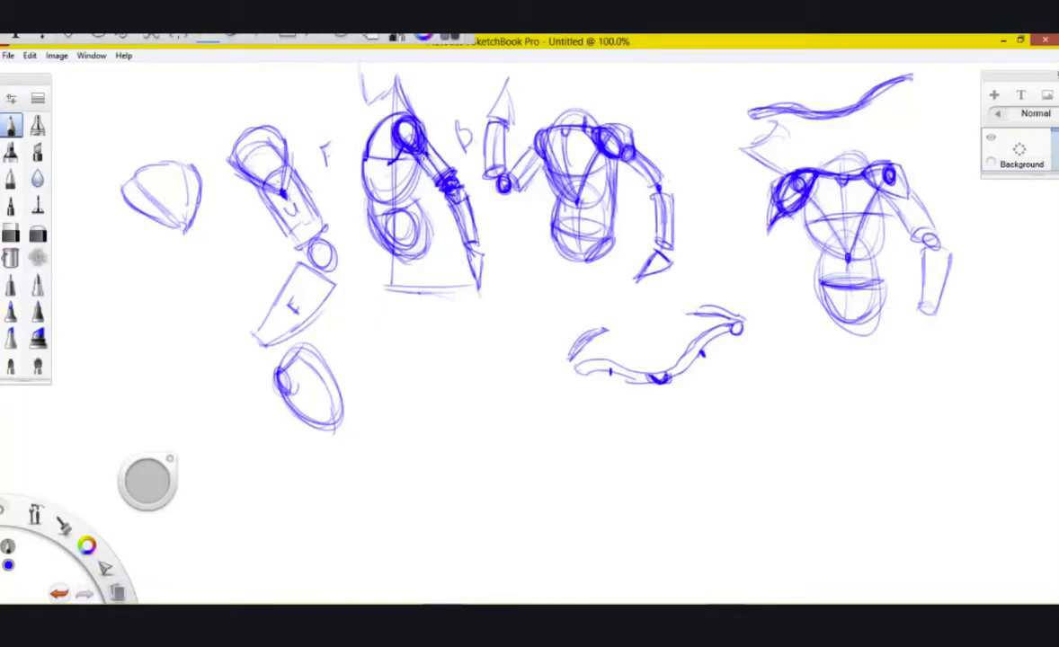
drag(418, 114, 426, 156)
Extend the leftmost deltoid study with curved outlines for a bent upper arm and forearm
drag(139, 214, 189, 286)
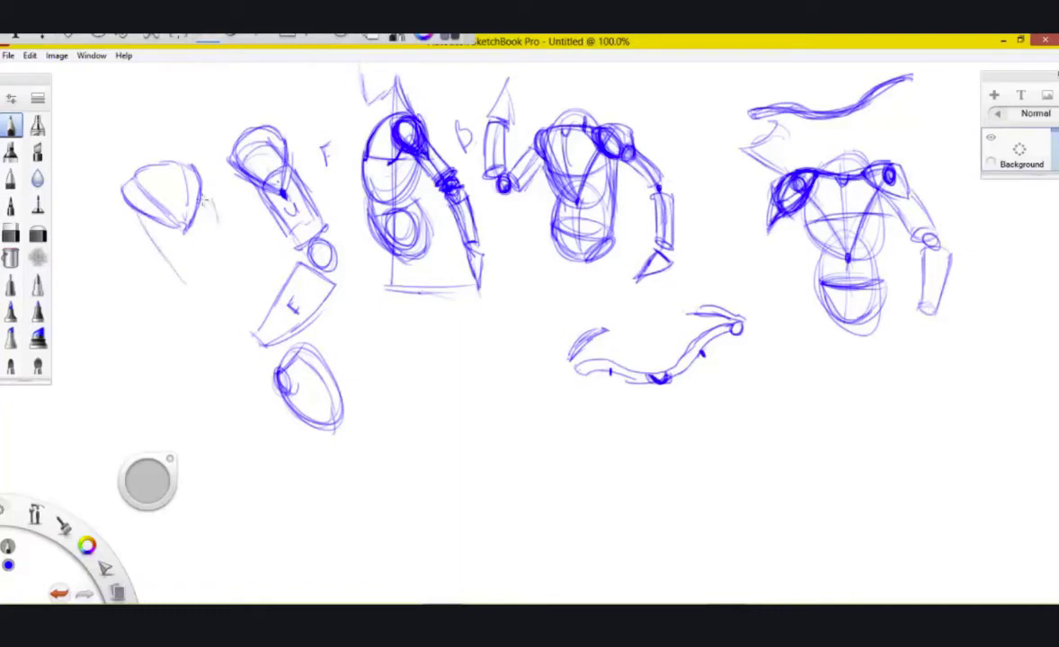
drag(203, 199, 222, 269)
mouse_move(214, 225)
mouse_down()
mouse_move(223, 271)
mouse_move(154, 324)
mouse_move(141, 373)
mouse_move(191, 271)
mouse_up()
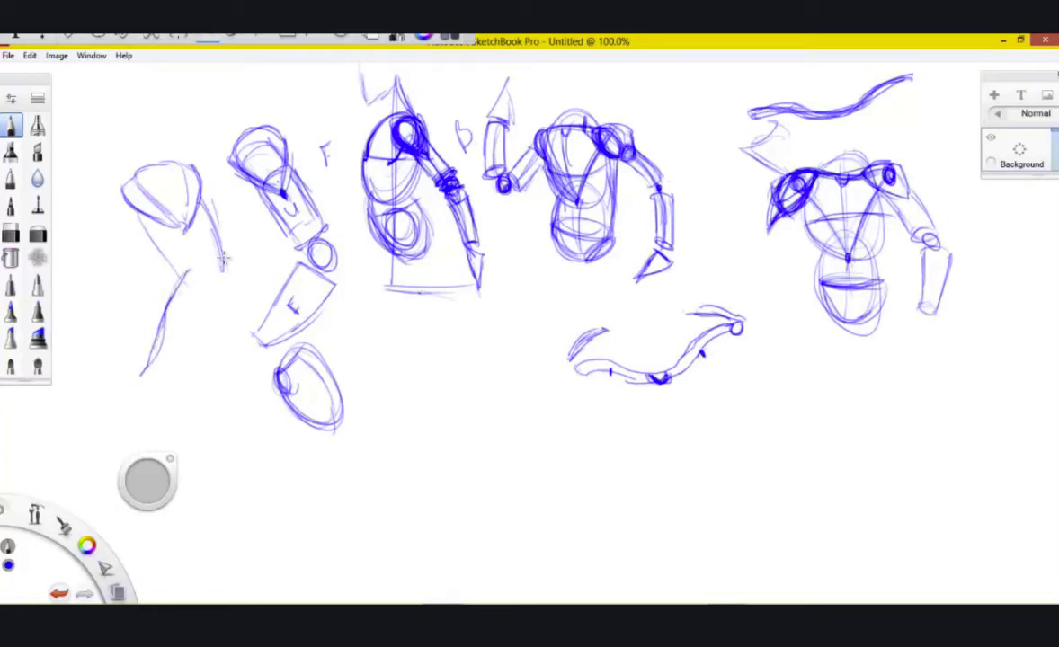
mouse_move(207, 234)
mouse_down()
mouse_move(191, 361)
mouse_move(177, 369)
mouse_move(187, 271)
mouse_move(163, 312)
mouse_up()
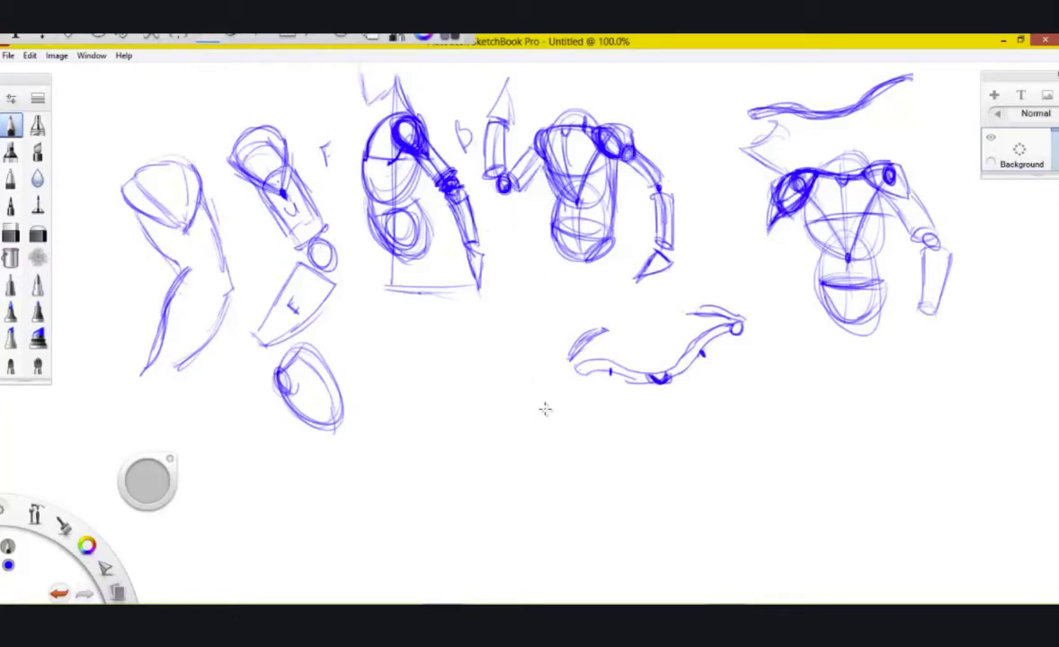
Start a muscular figure in the empty area below the torsos with a large round shoulder, a trapezius line and a neck line
drag(475, 390, 529, 422)
mouse_move(474, 387)
mouse_down()
mouse_move(477, 371)
mouse_move(526, 349)
mouse_move(558, 389)
mouse_move(554, 416)
mouse_up()
drag(530, 343, 467, 322)
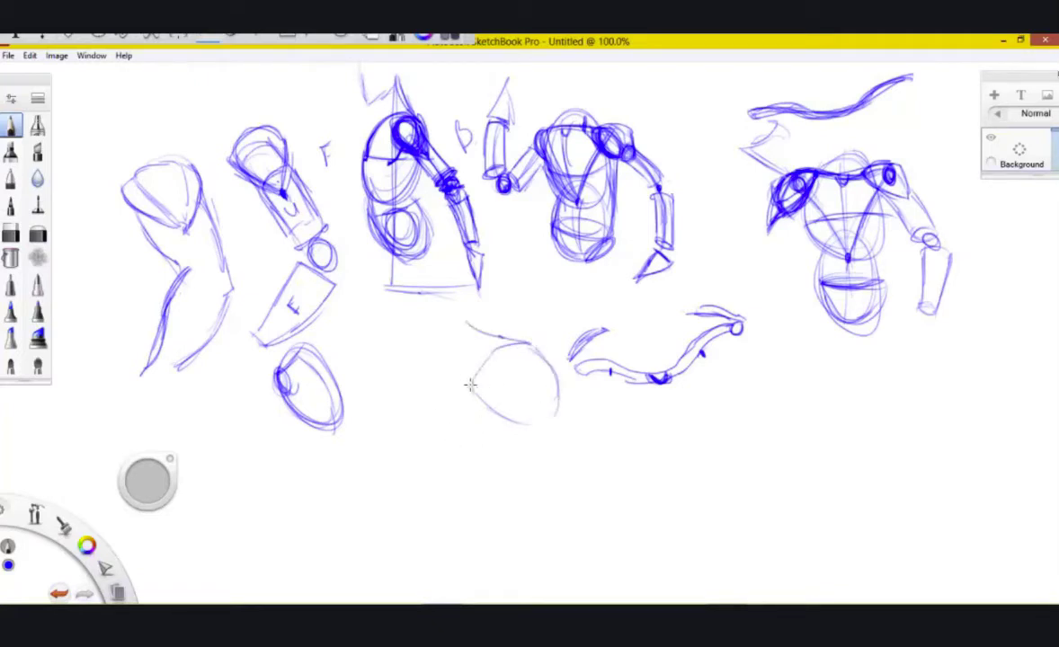
drag(472, 393, 446, 364)
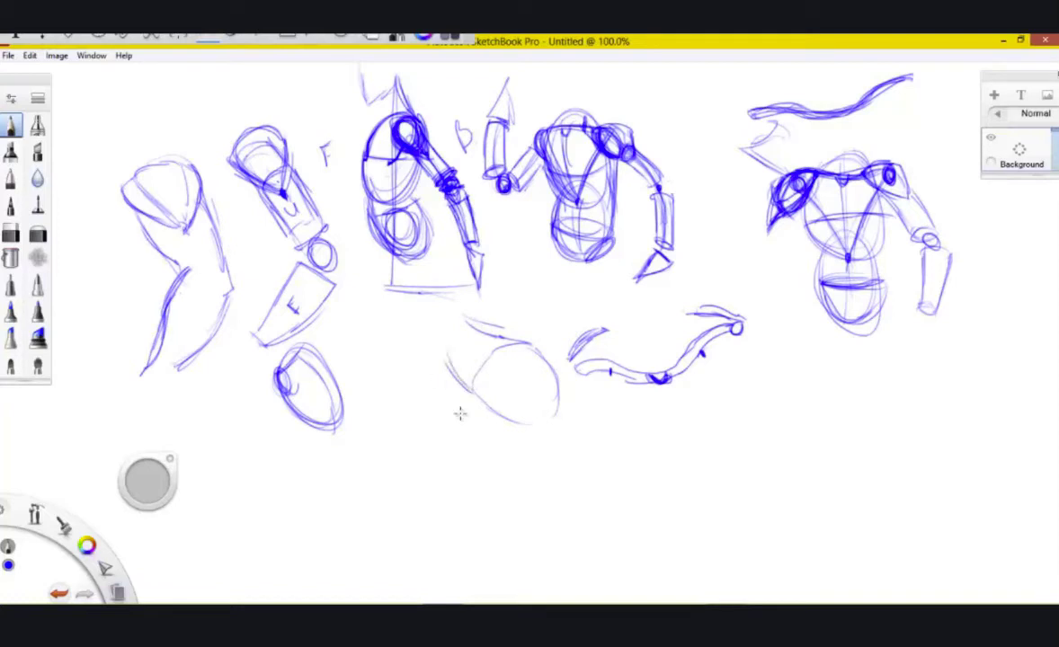
Sketch the new figure's curved chest mass beside the round shoulder, with lower rib contours and a darker overlap edge
mouse_move(418, 404)
mouse_down()
mouse_move(482, 433)
mouse_move(516, 428)
mouse_up()
mouse_move(471, 435)
mouse_down()
mouse_move(431, 403)
mouse_move(418, 407)
mouse_move(442, 391)
mouse_move(411, 387)
mouse_move(444, 427)
mouse_move(511, 428)
mouse_up()
mouse_move(435, 426)
mouse_down()
mouse_move(489, 453)
mouse_move(526, 428)
mouse_move(510, 448)
mouse_up()
mouse_move(473, 385)
mouse_down()
mouse_move(516, 412)
mouse_move(479, 393)
mouse_move(482, 378)
mouse_move(505, 388)
mouse_move(500, 361)
mouse_move(531, 344)
mouse_move(523, 393)
mouse_move(498, 377)
mouse_move(502, 397)
mouse_move(483, 385)
mouse_move(529, 421)
mouse_up()
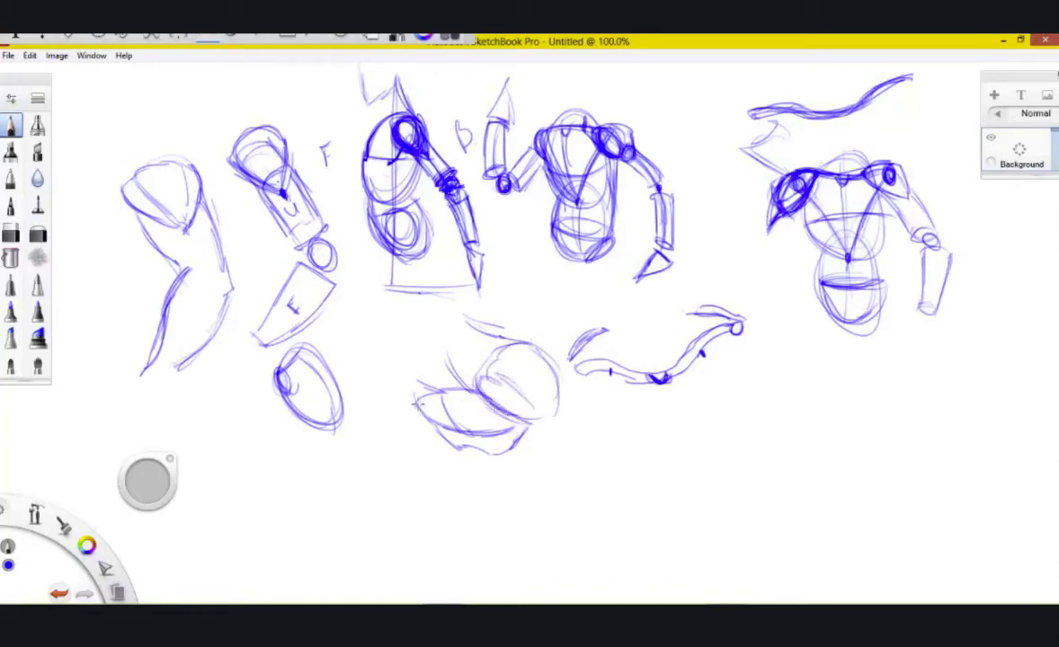
Outline the muscular figure's far chest edge, abdomen and tapering torso sides below the chest
mouse_move(417, 384)
mouse_down()
mouse_move(452, 423)
mouse_move(445, 397)
mouse_move(459, 430)
mouse_move(501, 438)
mouse_move(467, 463)
mouse_move(479, 497)
mouse_up()
drag(497, 457, 488, 492)
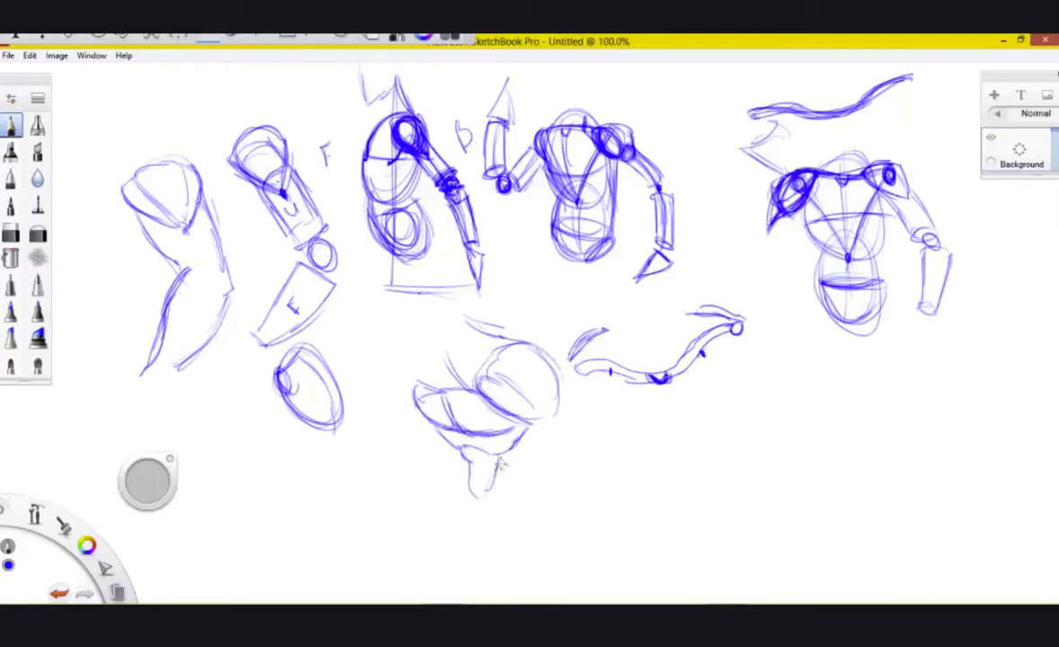
drag(547, 424, 525, 492)
mouse_move(485, 448)
mouse_down()
mouse_move(463, 476)
mouse_move(468, 502)
mouse_move(528, 464)
mouse_up()
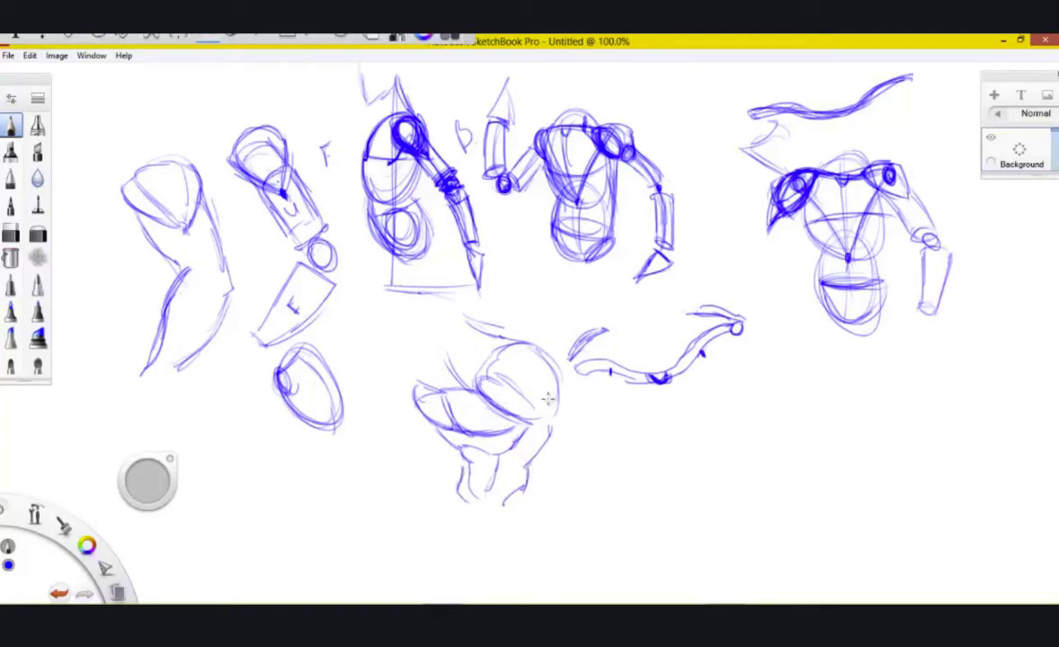
Round off the near deltoid and draw the figure's near upper arm and forearm with curved muscle outlines
drag(496, 396, 564, 420)
drag(556, 377, 568, 407)
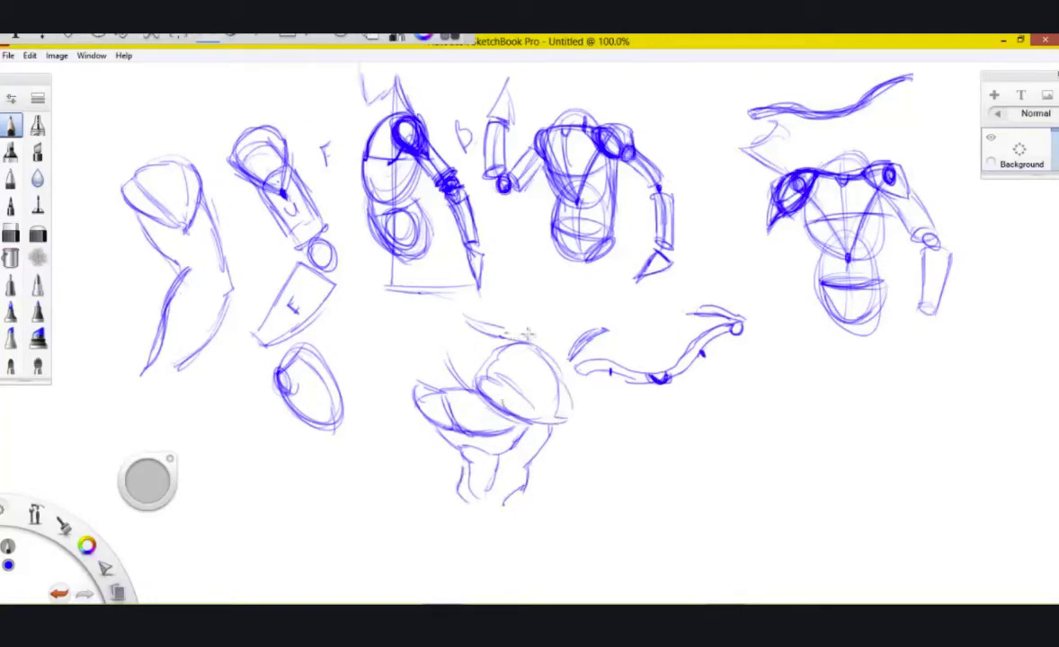
mouse_move(508, 333)
mouse_down()
mouse_move(563, 355)
mouse_move(570, 416)
mouse_move(594, 456)
mouse_up()
mouse_move(593, 386)
mouse_down()
mouse_move(614, 437)
mouse_move(600, 516)
mouse_up()
mouse_move(593, 453)
mouse_down()
mouse_move(577, 470)
mouse_move(593, 519)
mouse_up()
mouse_move(616, 419)
mouse_down()
mouse_move(638, 451)
mouse_move(619, 500)
mouse_up()
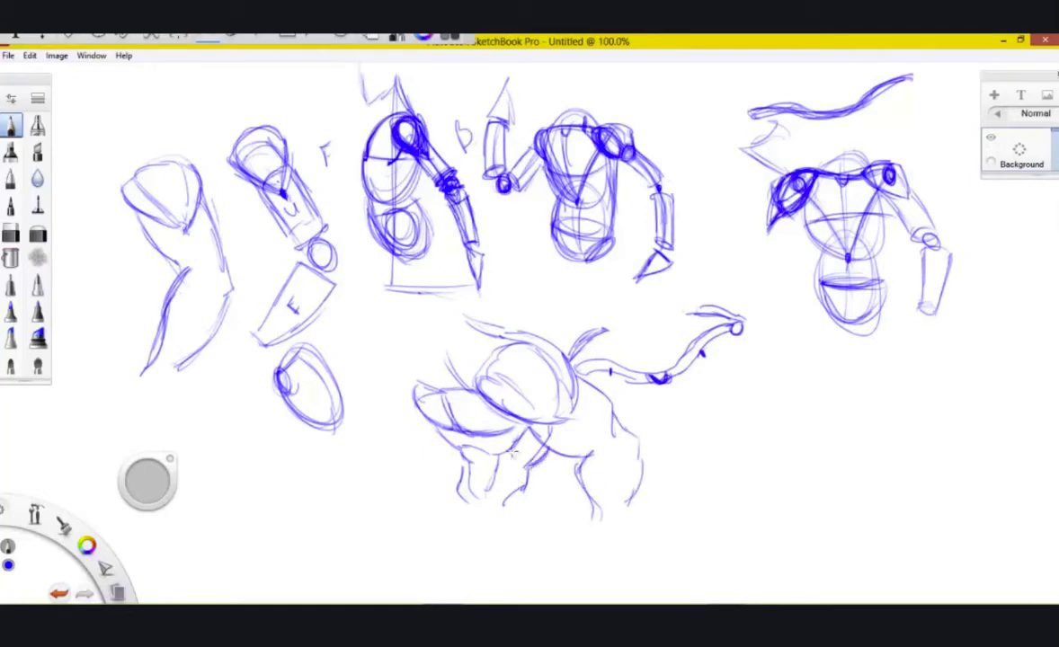
Reinforce the collarbone and upper chest contours of the muscular figure
drag(461, 381, 501, 413)
drag(434, 399, 483, 375)
drag(422, 411, 452, 429)
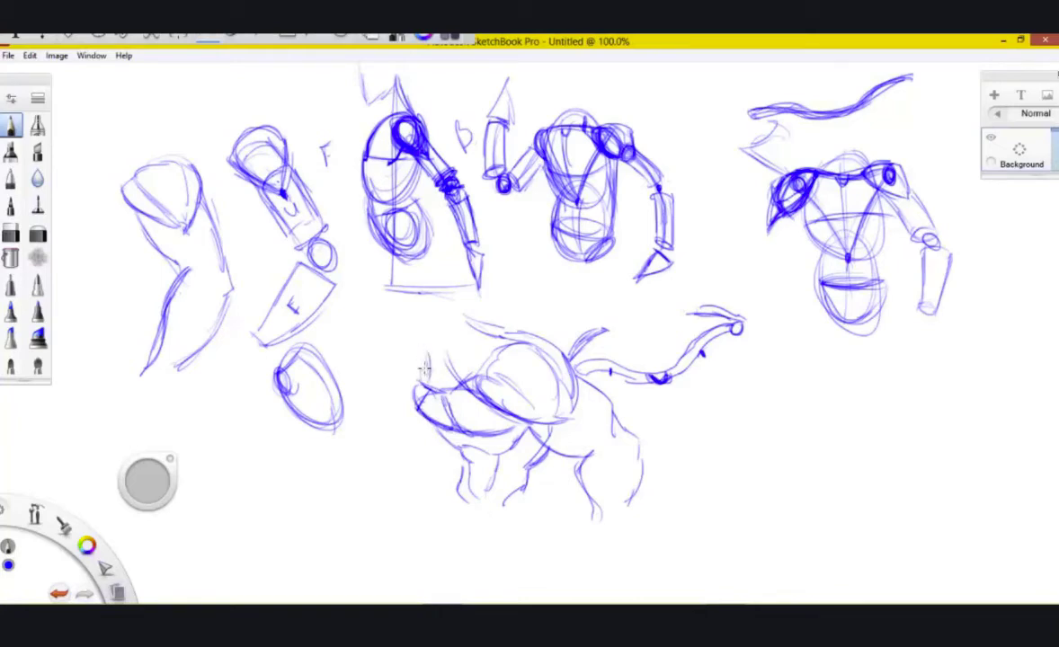
Draw an oval head with facial guide lines above the figure's chest, and darken the trapezius line towards the near shoulder
mouse_move(371, 303)
mouse_down()
mouse_move(424, 356)
mouse_move(455, 320)
mouse_move(450, 329)
mouse_move(426, 291)
mouse_move(423, 357)
mouse_up()
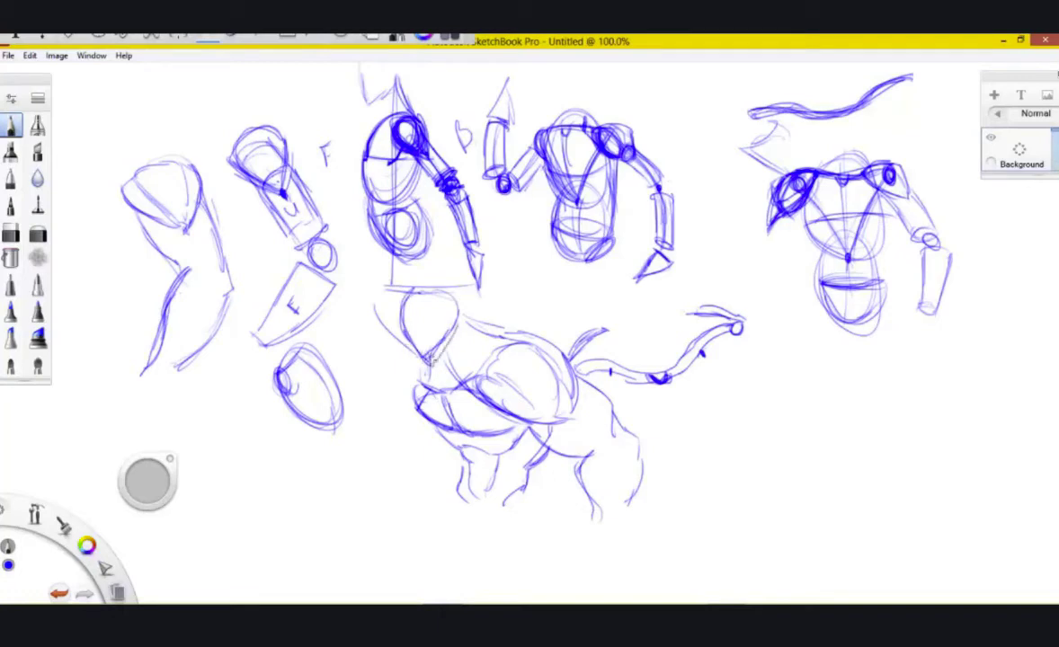
mouse_move(453, 310)
mouse_down()
mouse_move(423, 283)
mouse_move(441, 364)
mouse_move(455, 338)
mouse_move(407, 330)
mouse_up()
drag(428, 287, 431, 358)
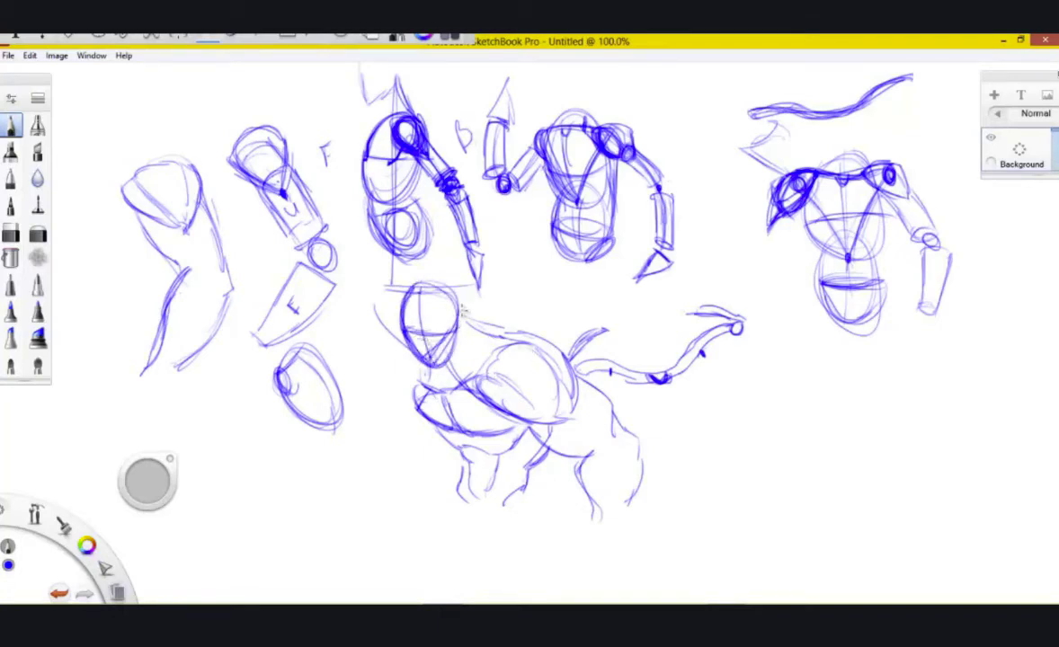
mouse_move(464, 315)
mouse_down()
mouse_move(509, 333)
mouse_move(456, 372)
mouse_move(465, 361)
mouse_move(476, 386)
mouse_up()
Sketch the figure's far arm with a rounded deltoid, upper-arm mass and tapering forearm, and strengthen its outer shoulder contour
mouse_move(388, 345)
mouse_down()
mouse_move(396, 387)
mouse_move(415, 396)
mouse_up()
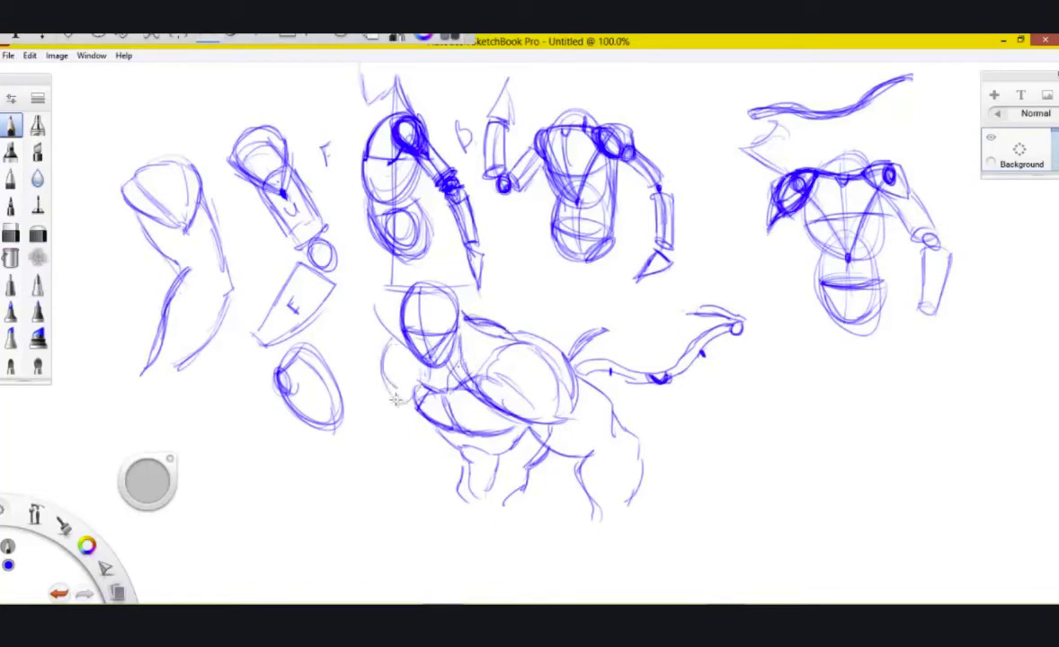
mouse_move(381, 358)
mouse_down()
mouse_move(394, 402)
mouse_move(379, 424)
mouse_move(396, 396)
mouse_move(404, 420)
mouse_move(385, 439)
mouse_up()
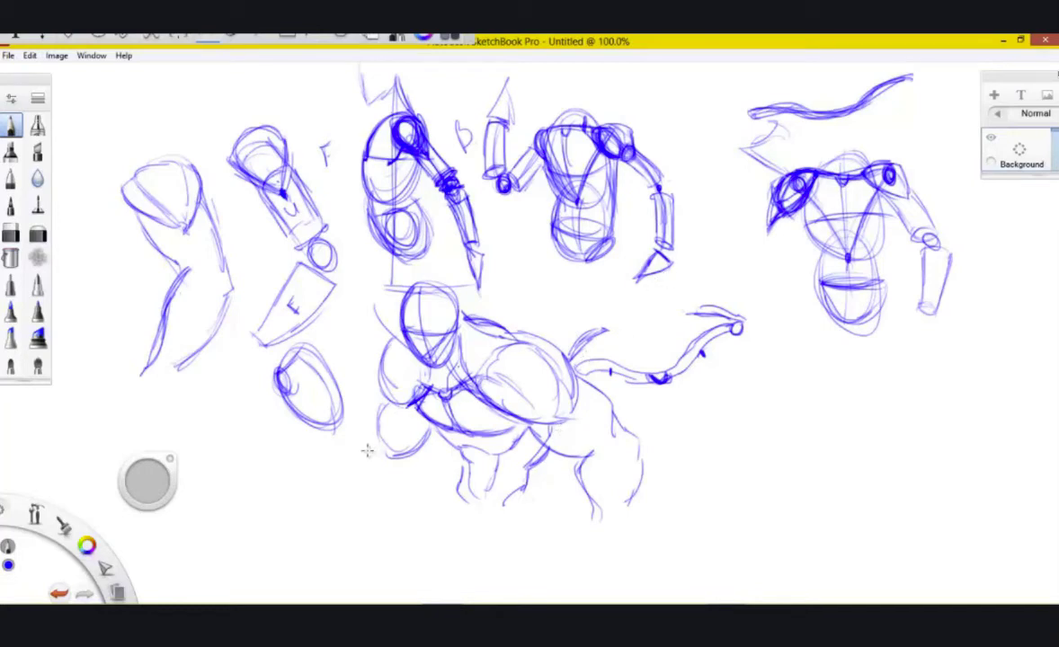
drag(374, 431, 363, 484)
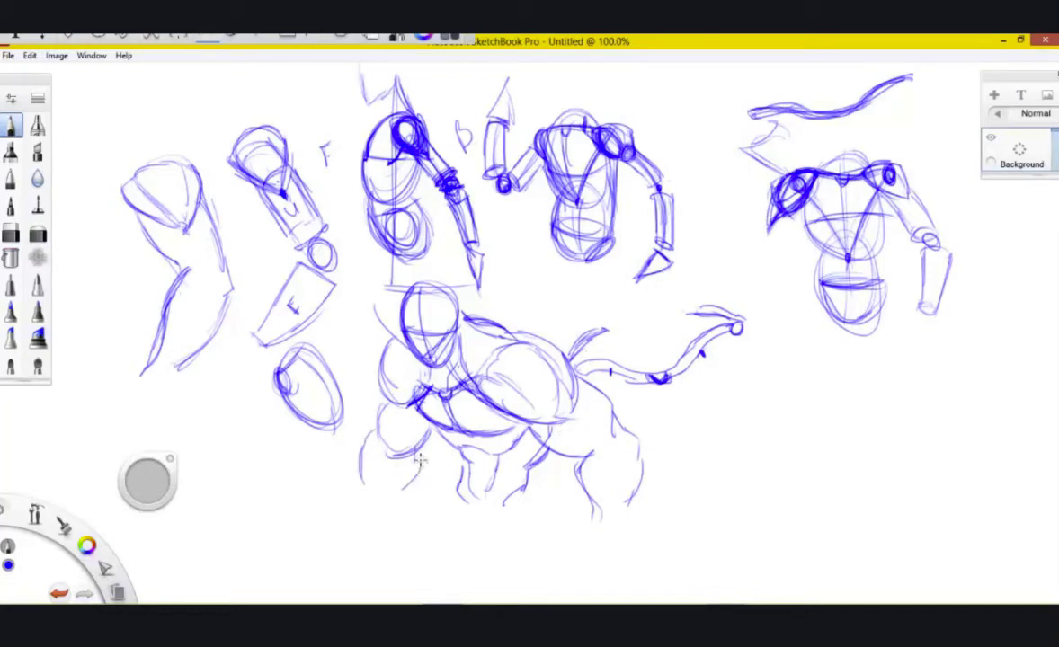
mouse_move(420, 461)
mouse_down()
mouse_move(392, 502)
mouse_move(431, 433)
mouse_up()
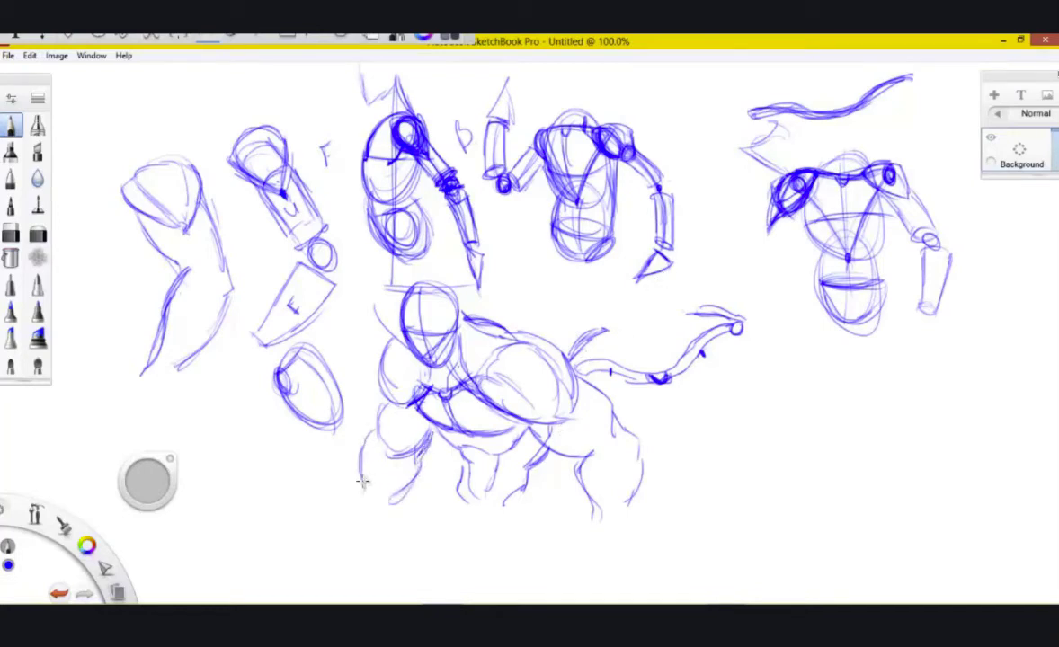
drag(363, 482, 356, 509)
drag(355, 509, 371, 435)
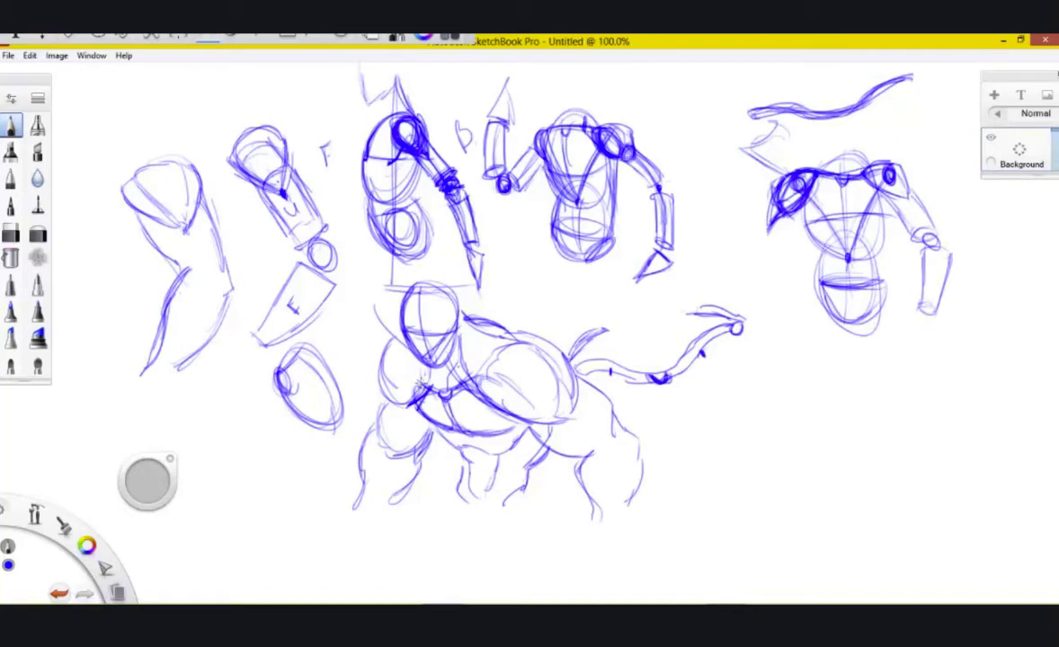
mouse_move(394, 348)
mouse_down()
mouse_move(376, 398)
mouse_move(372, 358)
mouse_move(379, 403)
mouse_move(396, 367)
mouse_move(384, 365)
mouse_move(367, 399)
mouse_up()
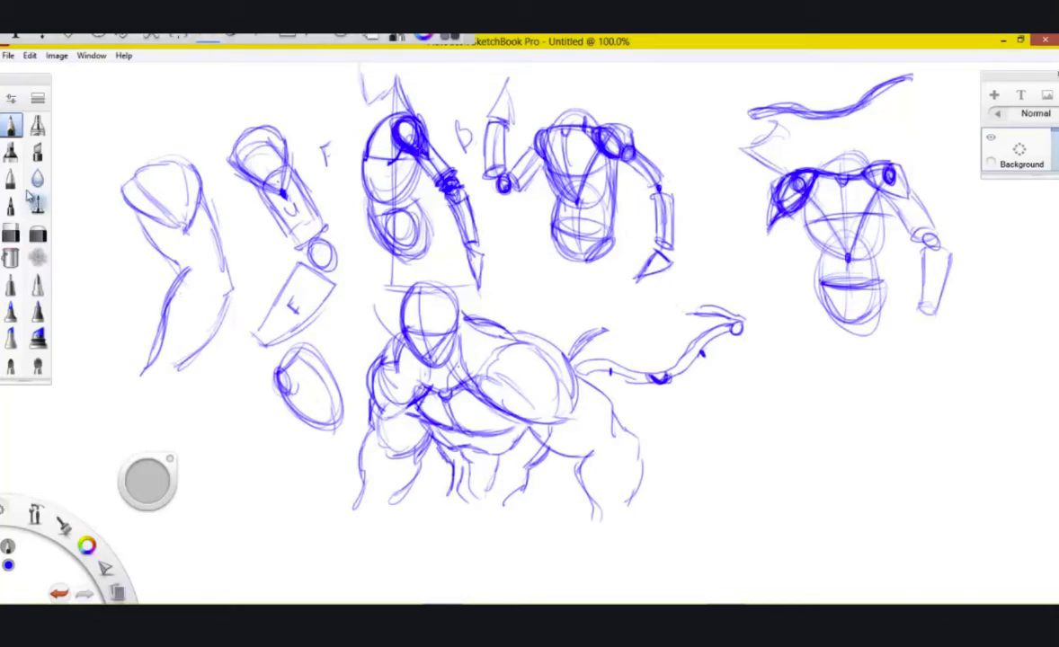
Start a new blank drawing and discard the unsaved changes to the current sketch
click(10, 233)
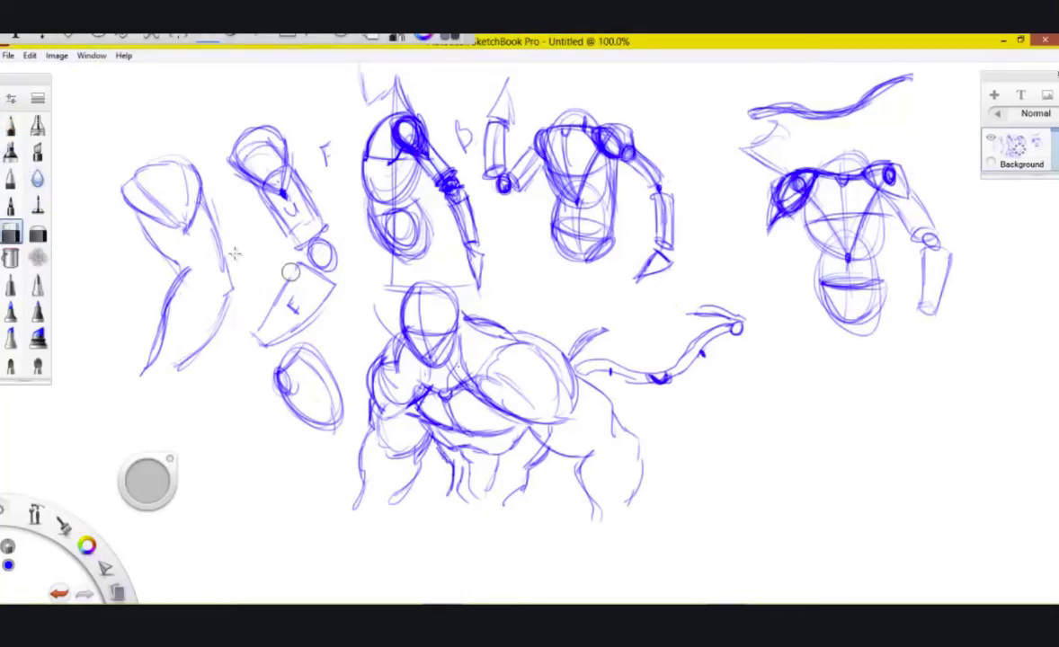
click(9, 56)
click(16, 71)
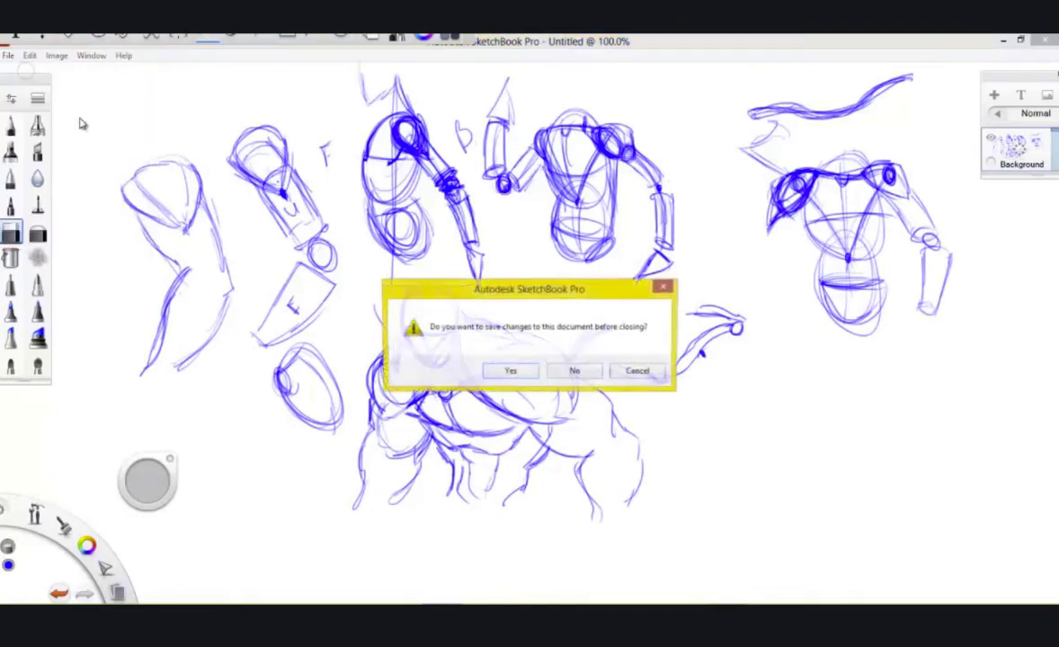
click(573, 373)
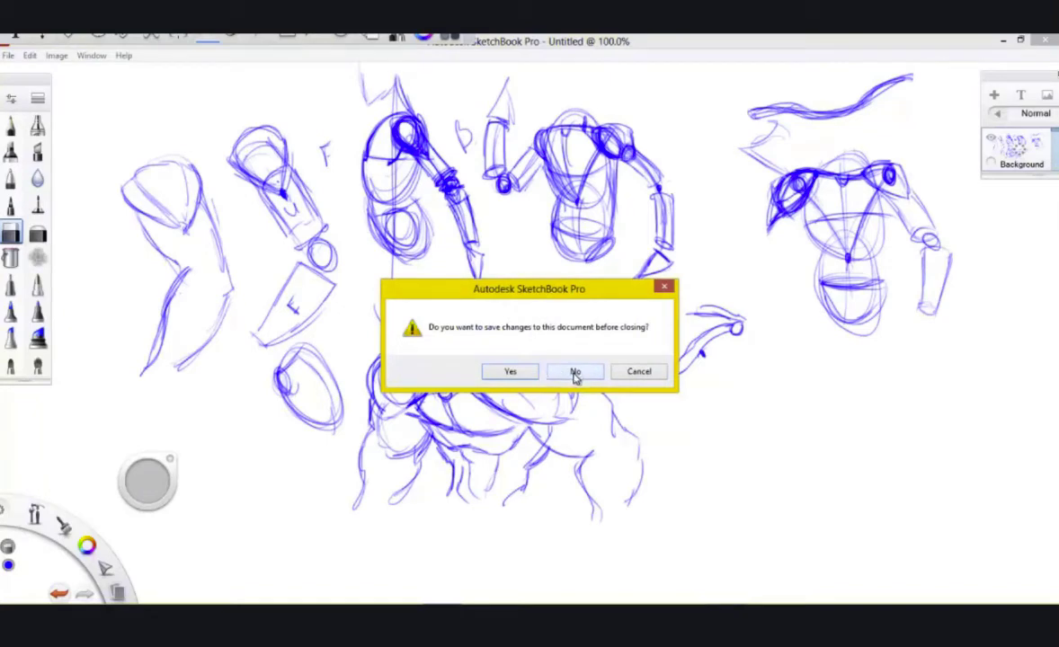
click(575, 373)
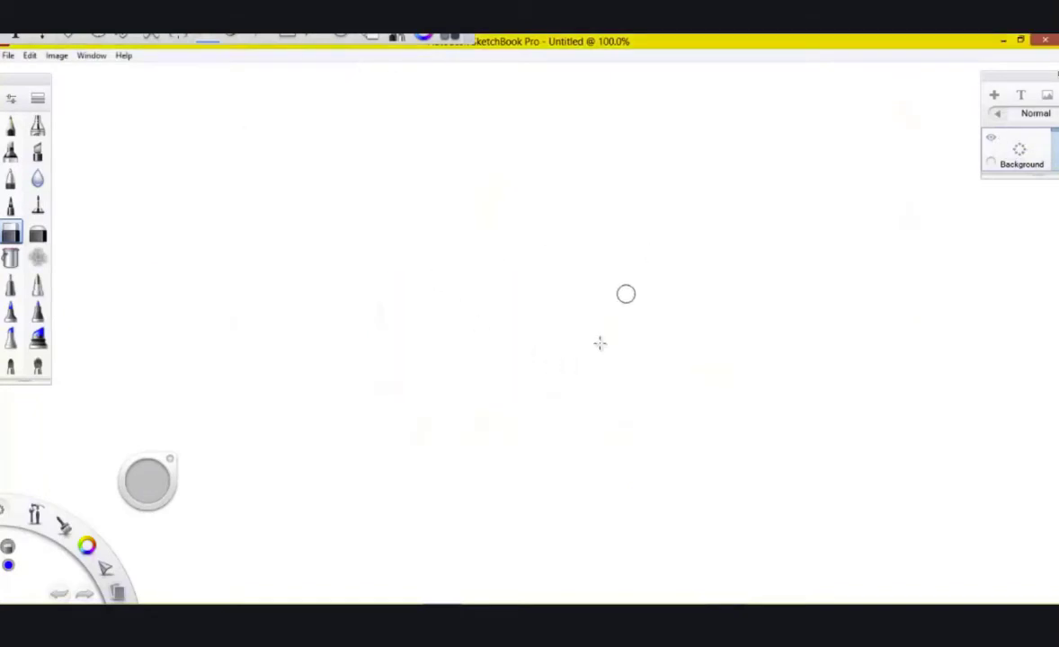
With the pencil, sketch a cylindrical torso with centre and cross-contour lines, plus a neck and an oval head with facial guide lines
click(10, 126)
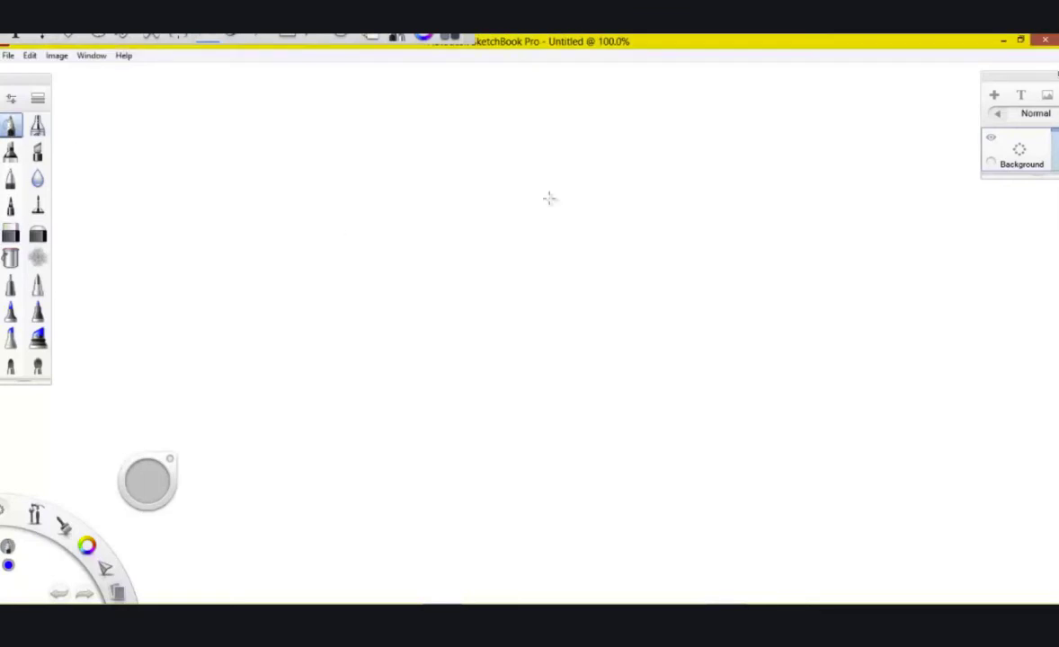
mouse_move(527, 150)
mouse_down()
mouse_move(517, 250)
mouse_move(577, 244)
mouse_move(578, 157)
mouse_up()
drag(579, 159, 575, 203)
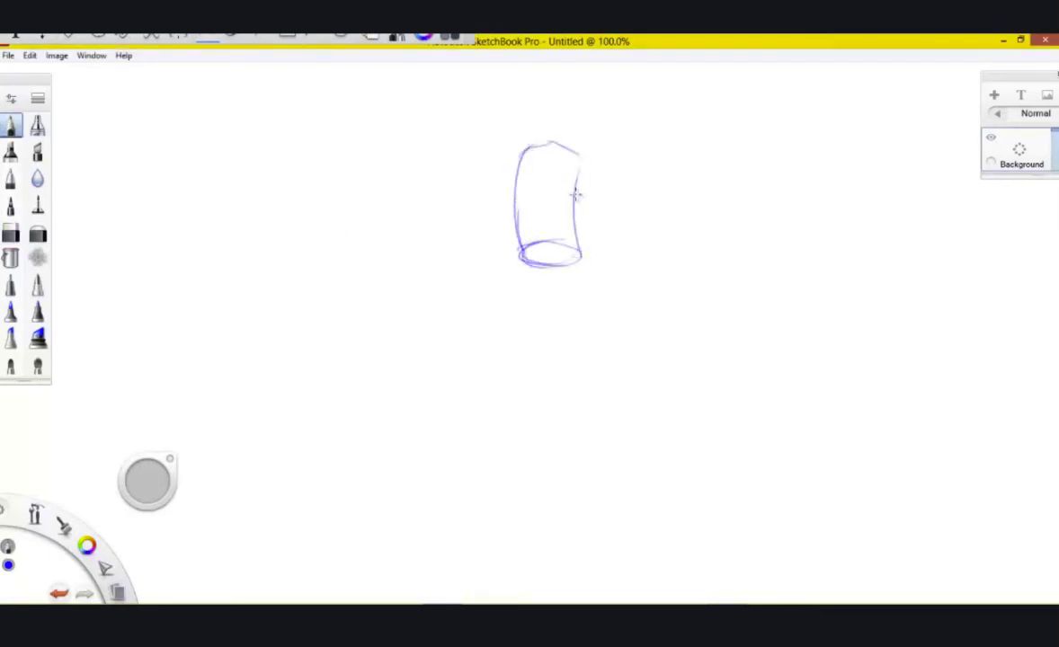
mouse_move(518, 152)
mouse_down()
mouse_move(566, 151)
mouse_move(534, 228)
mouse_move(543, 245)
mouse_up()
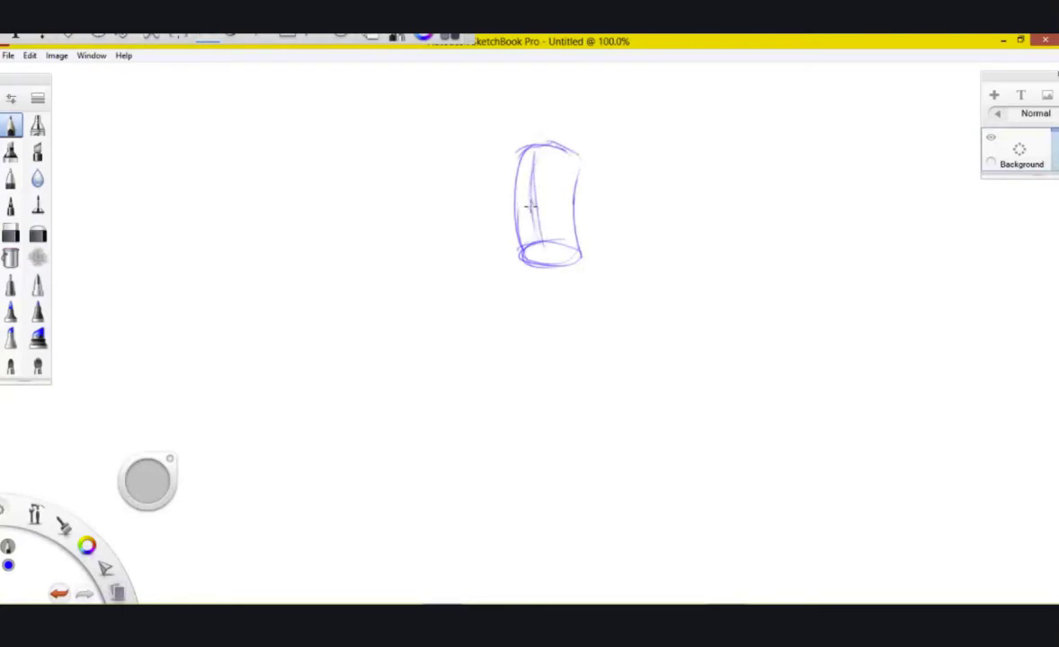
mouse_move(517, 183)
mouse_down()
mouse_move(568, 181)
mouse_move(531, 212)
mouse_move(564, 222)
mouse_move(579, 258)
mouse_move(530, 248)
mouse_move(577, 252)
mouse_up()
mouse_move(541, 132)
mouse_down()
mouse_move(537, 148)
mouse_move(554, 124)
mouse_up()
mouse_move(532, 86)
mouse_down()
mouse_move(541, 117)
mouse_move(554, 78)
mouse_move(541, 123)
mouse_move(558, 99)
mouse_move(542, 120)
mouse_up()
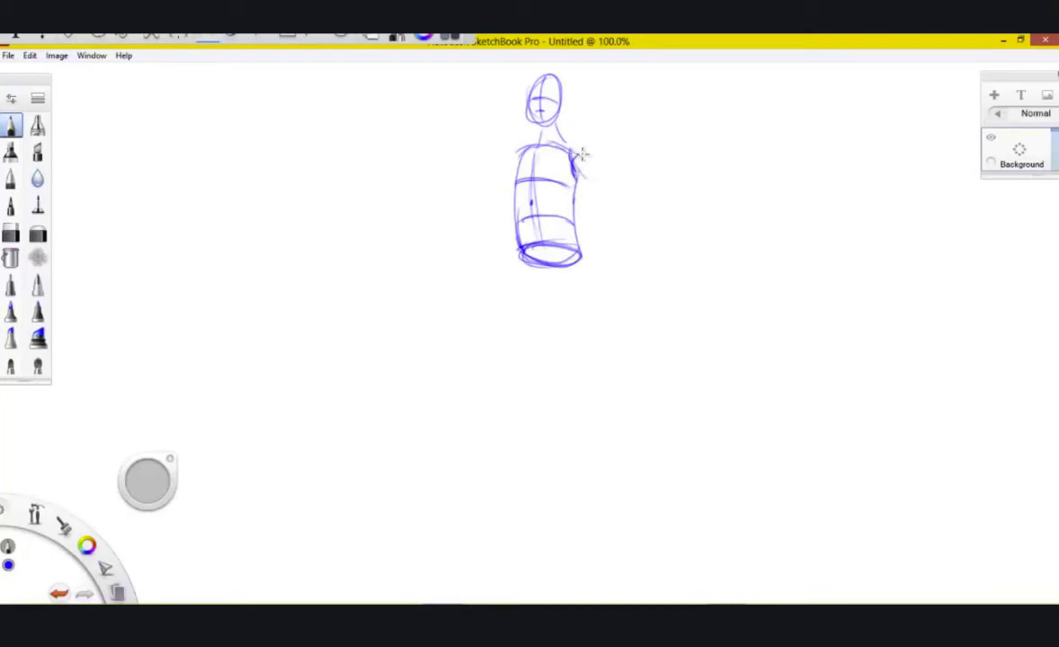
Add oval shoulders on both sides of the torso, and draw a separate rounded wedge beside the figure
mouse_move(577, 155)
mouse_down()
mouse_move(593, 180)
mouse_move(580, 139)
mouse_up()
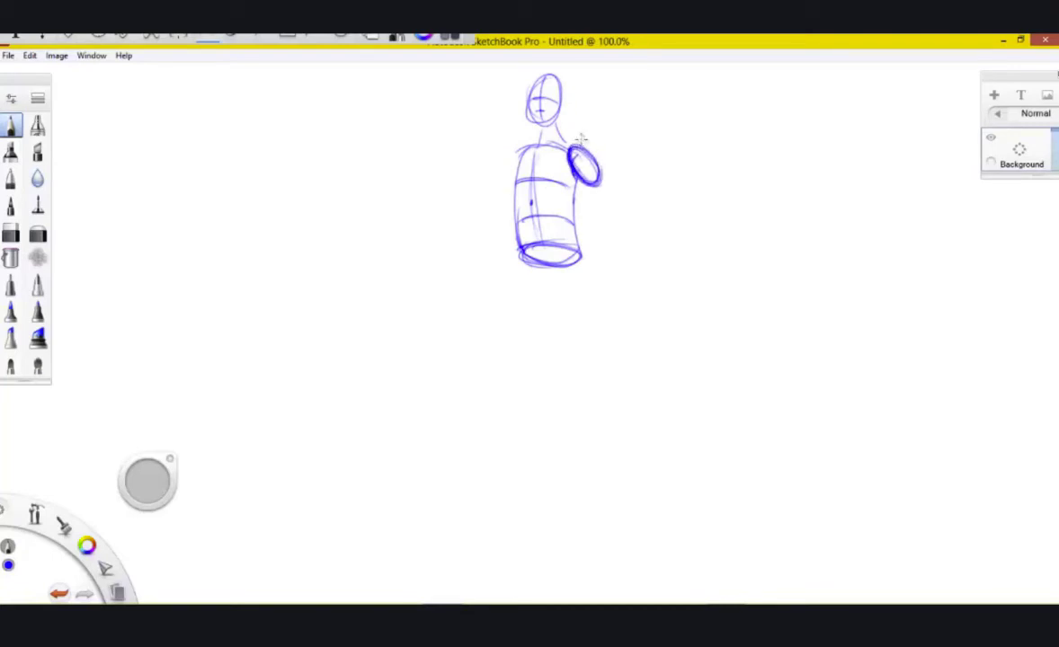
mouse_move(519, 148)
mouse_down()
mouse_move(506, 166)
mouse_move(526, 145)
mouse_up()
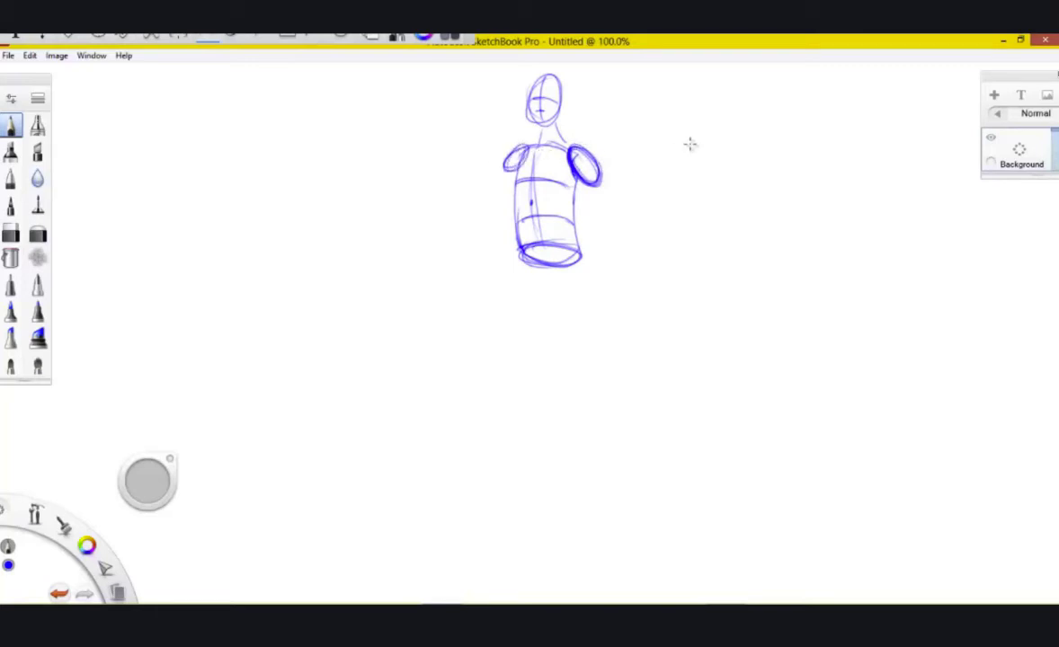
mouse_move(722, 132)
mouse_down()
mouse_move(688, 144)
mouse_move(721, 177)
mouse_move(723, 133)
mouse_up()
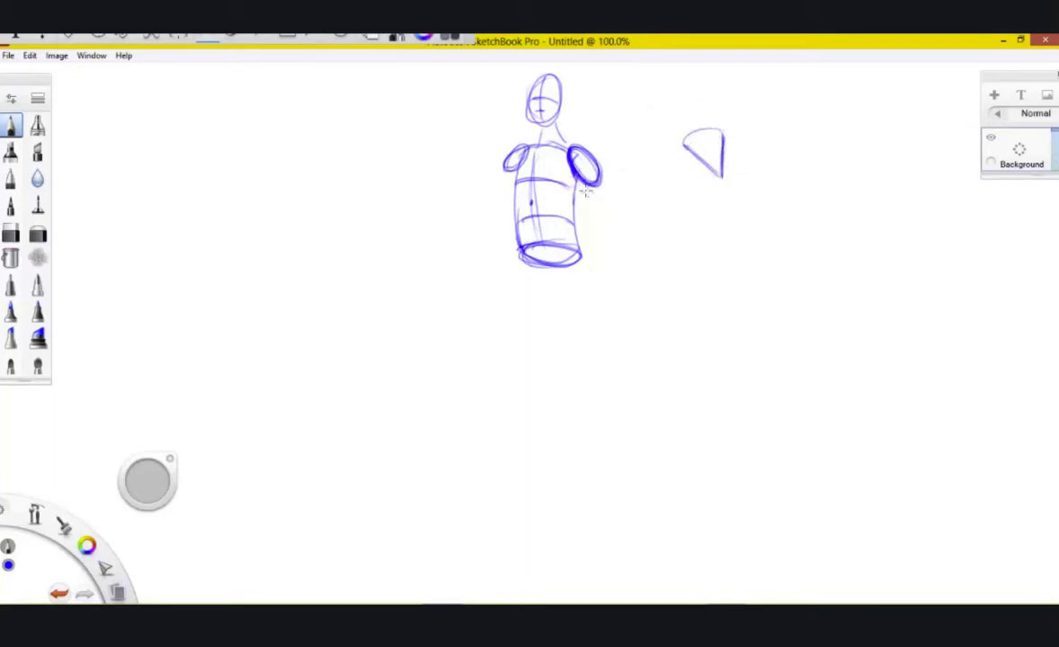
Draw both arms with cylindrical upper arms, round elbow joints and forearms, and add simple hand shapes
mouse_move(582, 184)
mouse_down()
mouse_move(618, 217)
mouse_move(627, 213)
mouse_move(609, 214)
mouse_move(617, 231)
mouse_up()
mouse_move(618, 226)
mouse_down()
mouse_move(615, 257)
mouse_move(631, 257)
mouse_up()
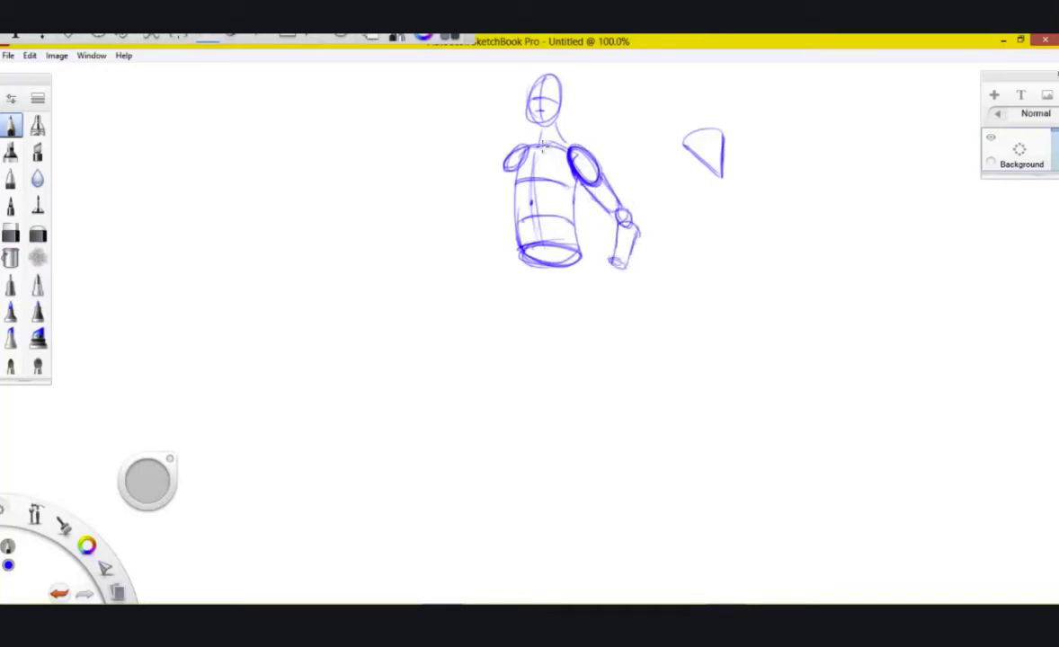
mouse_move(501, 171)
mouse_down()
mouse_move(486, 201)
mouse_move(499, 214)
mouse_move(484, 200)
mouse_move(499, 185)
mouse_move(474, 224)
mouse_move(479, 207)
mouse_move(452, 174)
mouse_move(502, 191)
mouse_move(444, 177)
mouse_up()
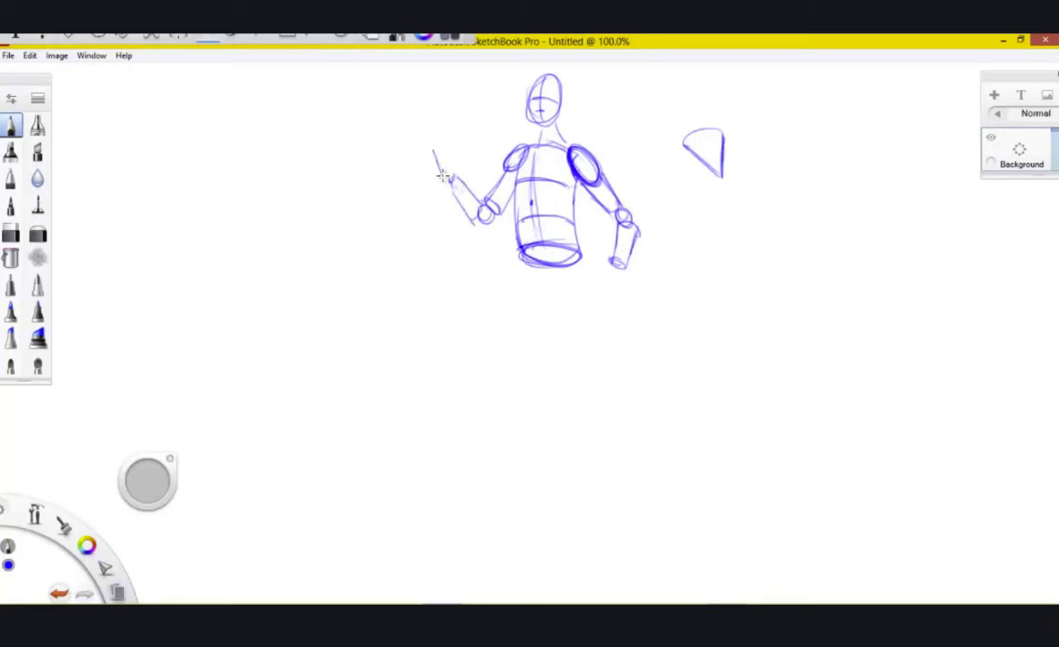
drag(610, 268, 623, 301)
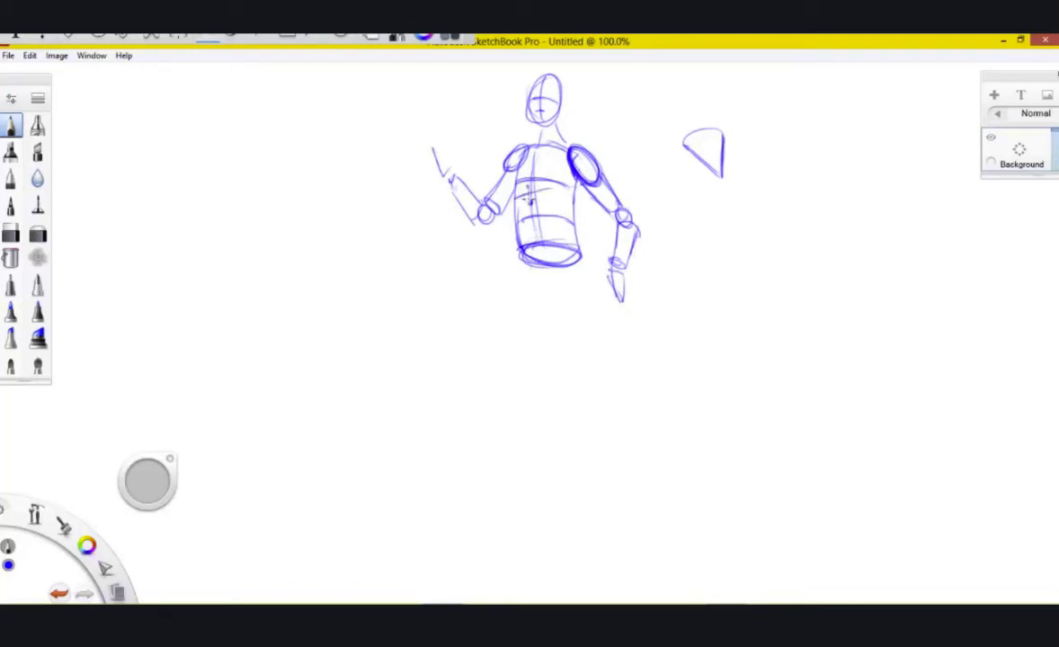
Darken a cross-contour around the mid-torso, add the pelvis below the waist, and strengthen the neck line
drag(519, 197, 575, 206)
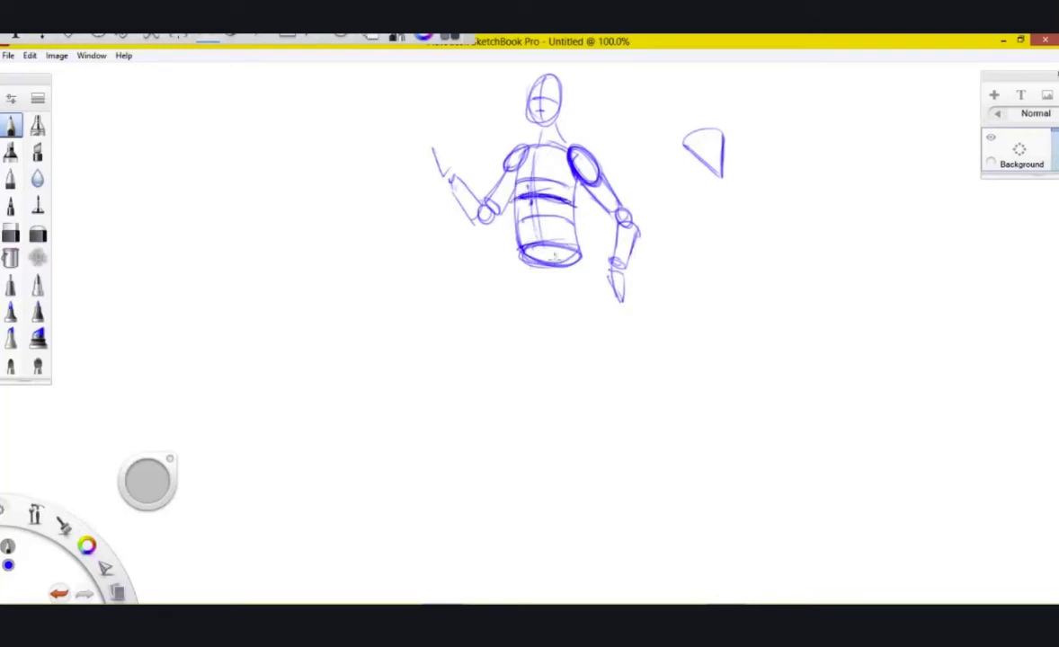
mouse_move(523, 257)
mouse_down()
mouse_move(539, 281)
mouse_move(585, 266)
mouse_move(563, 298)
mouse_move(583, 271)
mouse_move(542, 303)
mouse_up()
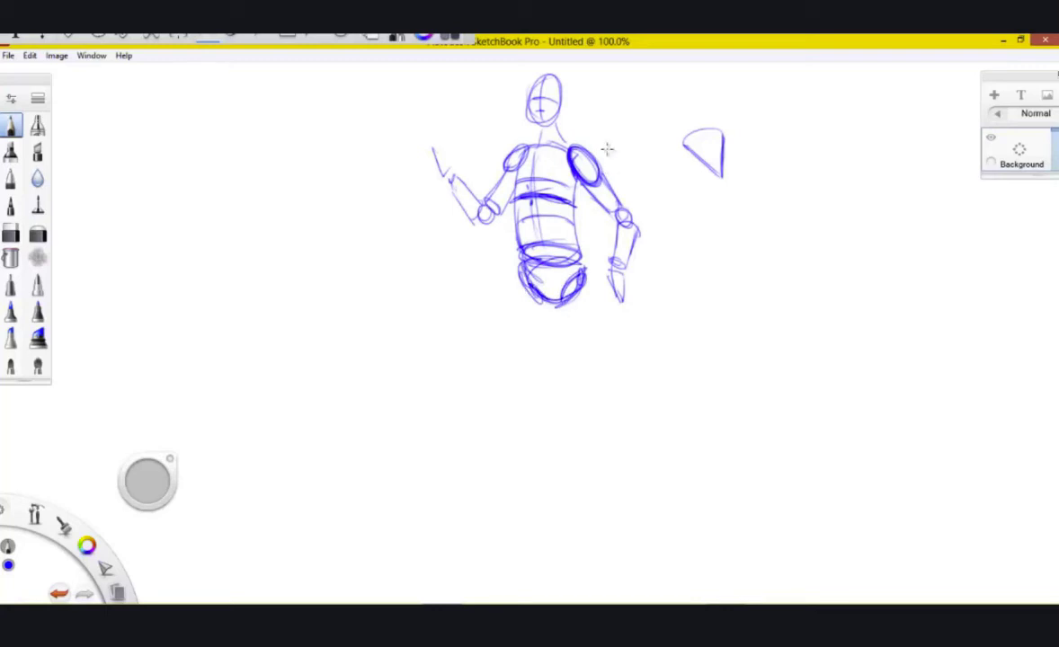
drag(553, 127, 564, 142)
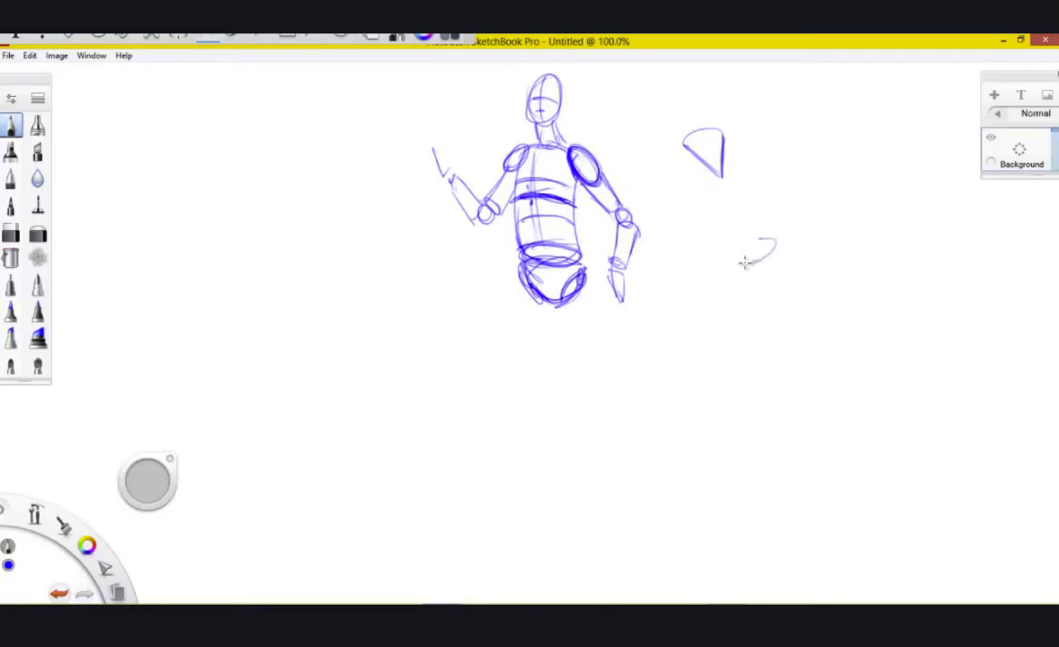
Draw a separate curved, shield-like muscle shape below the wedge, and mark its corner points with small circles
mouse_move(738, 267)
mouse_down()
mouse_move(804, 296)
mouse_move(787, 241)
mouse_up()
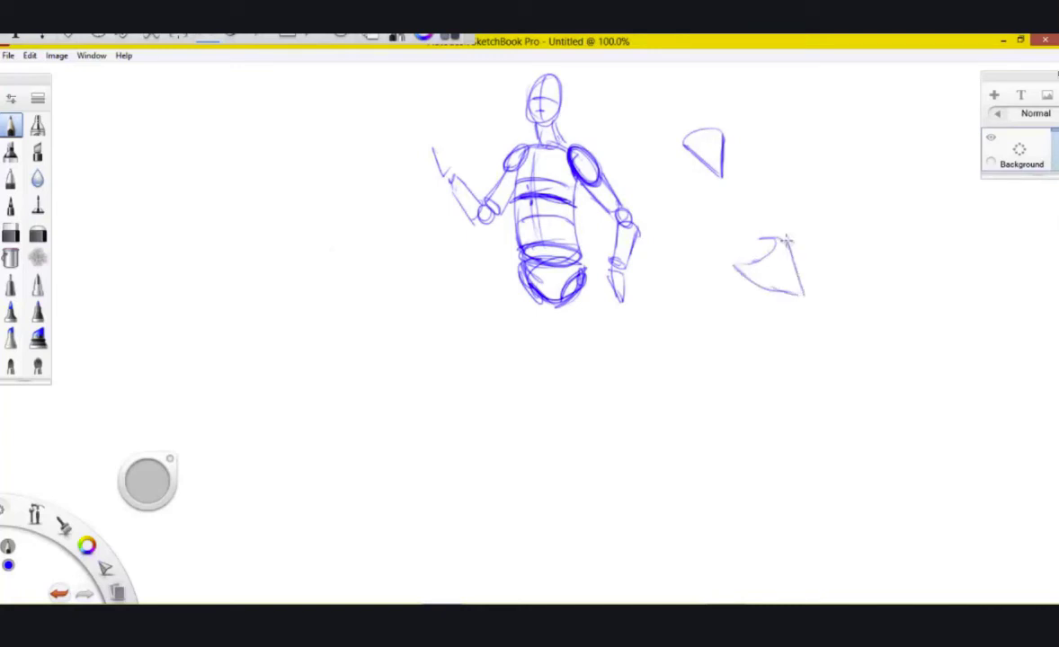
mouse_move(735, 267)
mouse_down()
mouse_move(802, 293)
mouse_move(790, 240)
mouse_up()
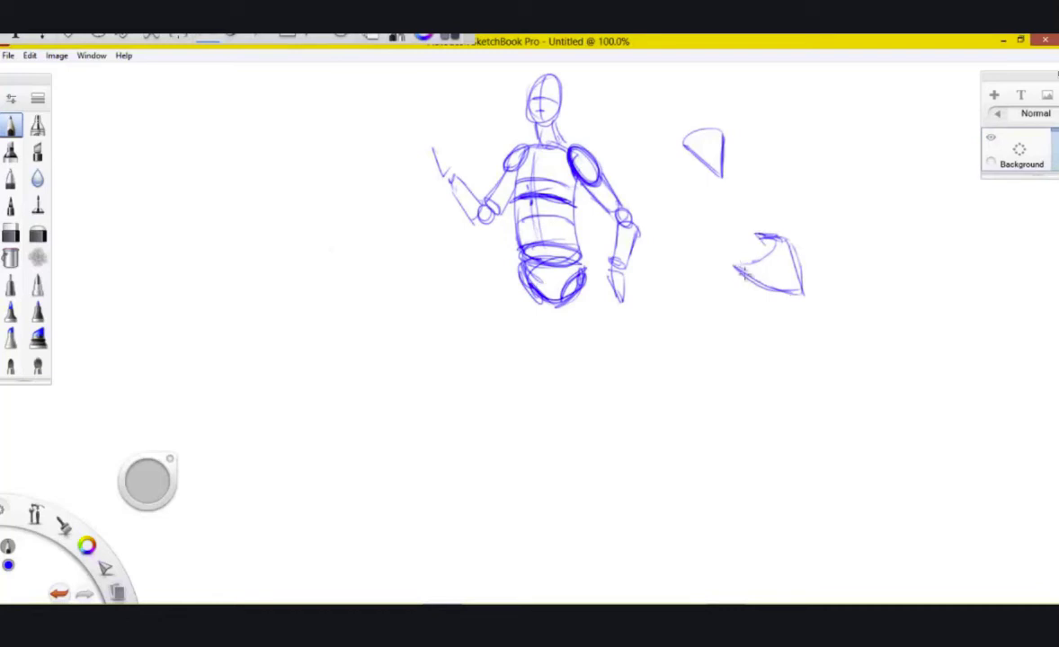
drag(742, 272, 796, 293)
mouse_move(767, 255)
mouse_down()
mouse_move(737, 263)
mouse_move(749, 268)
mouse_up()
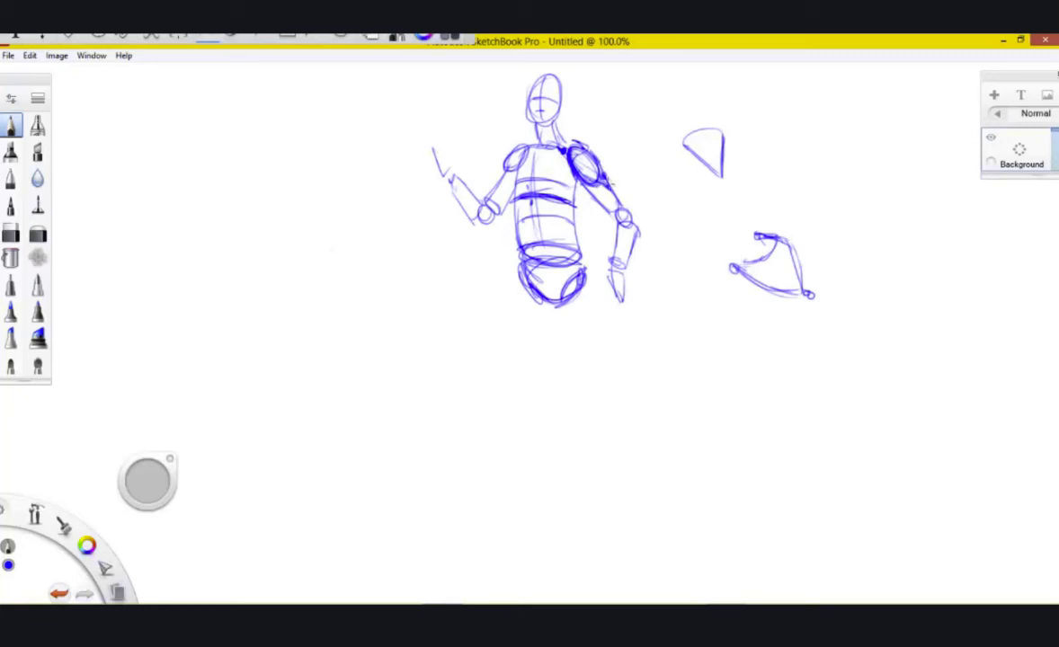
Mark a cross line on the figure's upper arm, and sketch a separate cylindrical arm segment ending in a round joint
drag(612, 180, 581, 199)
mouse_move(323, 285)
mouse_down()
mouse_move(369, 219)
mouse_move(397, 245)
mouse_up()
drag(326, 289, 354, 304)
mouse_move(356, 305)
mouse_down()
mouse_move(407, 244)
mouse_move(379, 236)
mouse_move(381, 205)
mouse_move(401, 250)
mouse_up()
drag(376, 204, 388, 248)
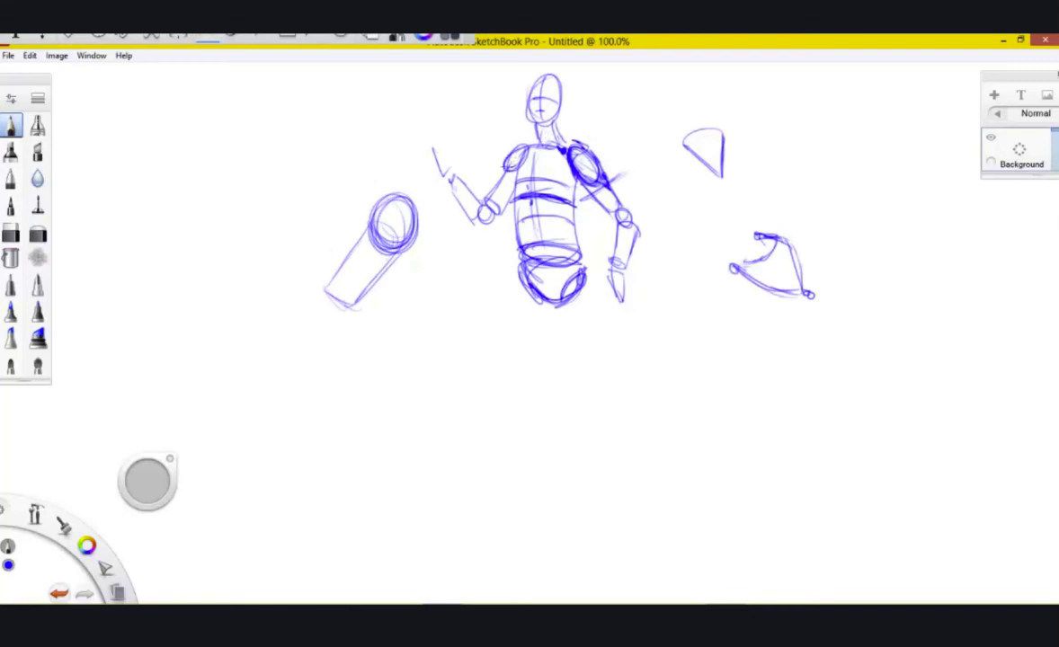
Darken the figure's smaller shoulder oval, and sketch a second torso outline with two oval shoulders and a curved centre line
drag(511, 165, 515, 153)
mouse_move(250, 205)
mouse_down()
mouse_move(237, 155)
mouse_move(247, 115)
mouse_move(321, 114)
mouse_move(315, 211)
mouse_up()
mouse_move(322, 111)
mouse_down()
mouse_move(314, 148)
mouse_move(311, 135)
mouse_move(325, 119)
mouse_move(320, 165)
mouse_up()
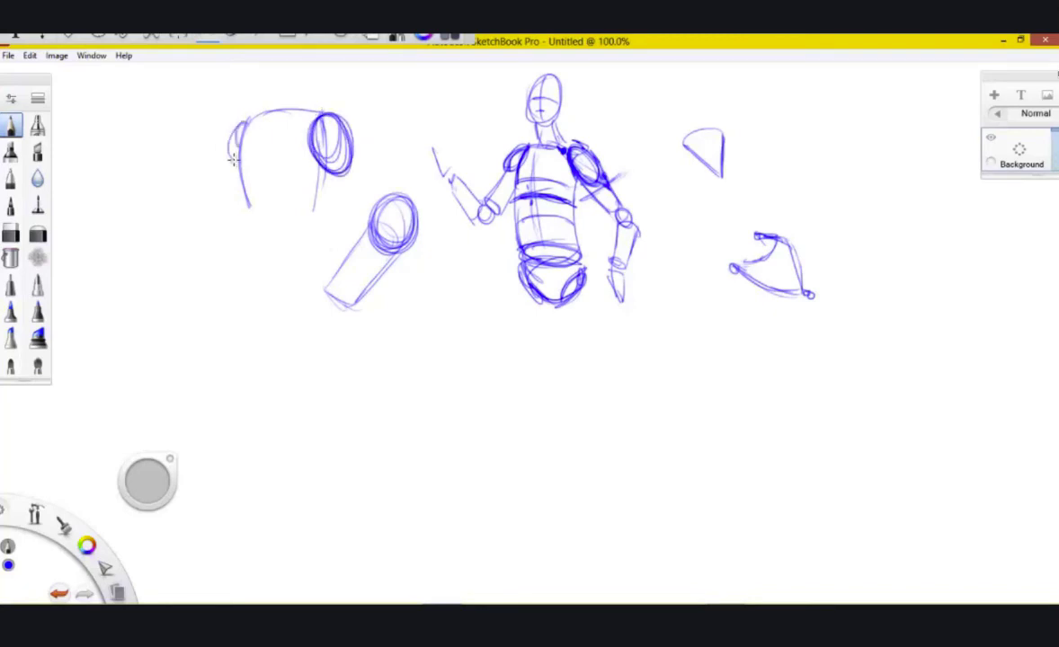
mouse_move(233, 158)
mouse_down()
mouse_move(241, 131)
mouse_move(223, 154)
mouse_move(270, 120)
mouse_move(269, 130)
mouse_up()
click(11, 234)
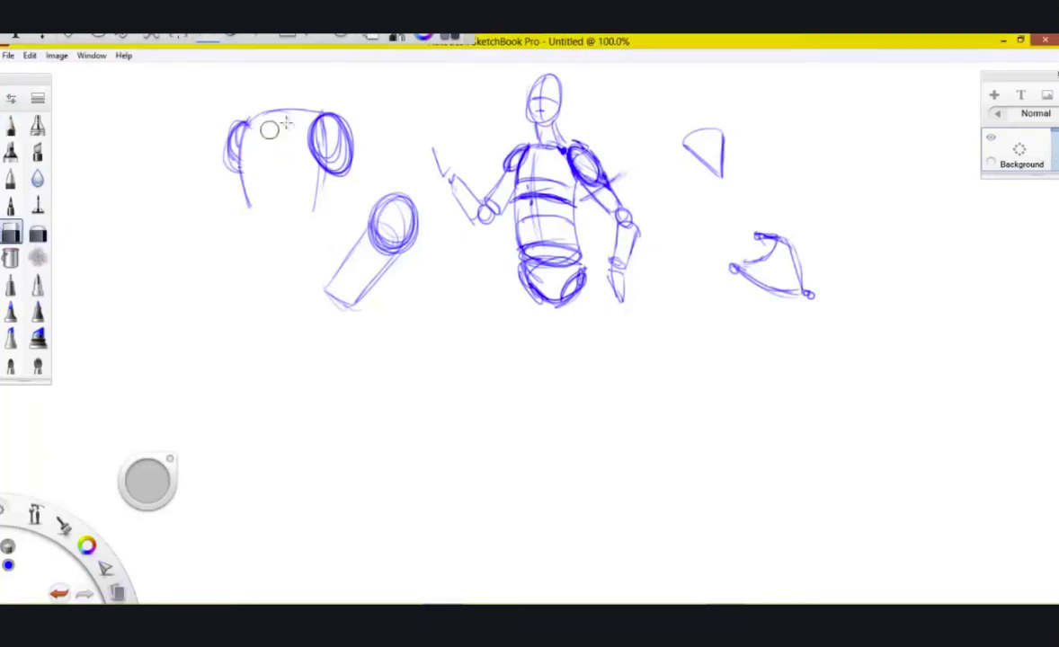
click(11, 127)
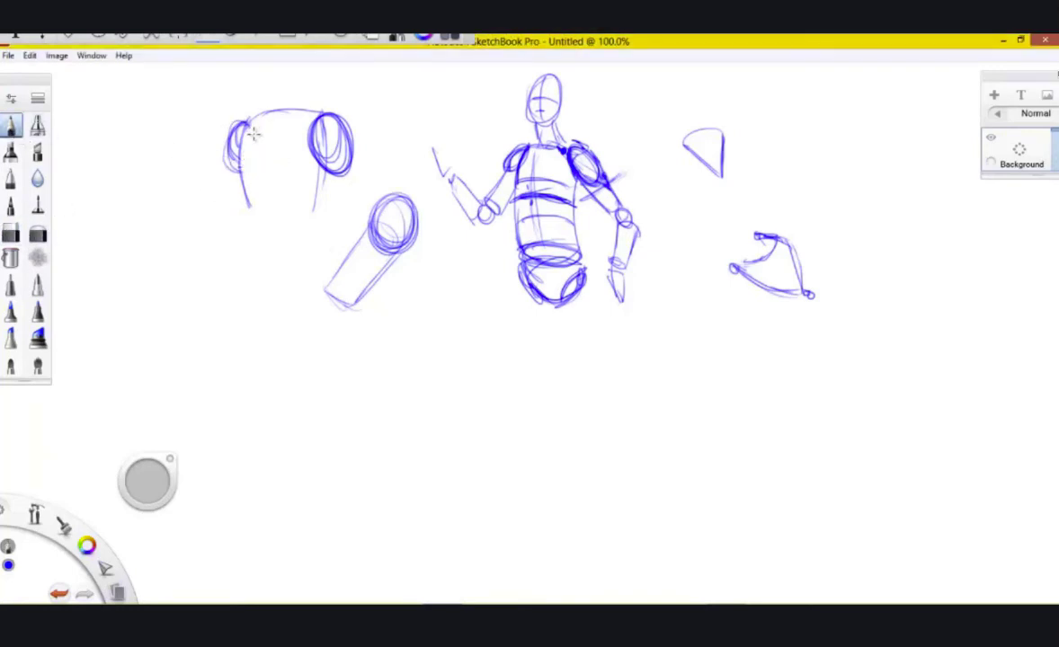
drag(266, 111, 271, 212)
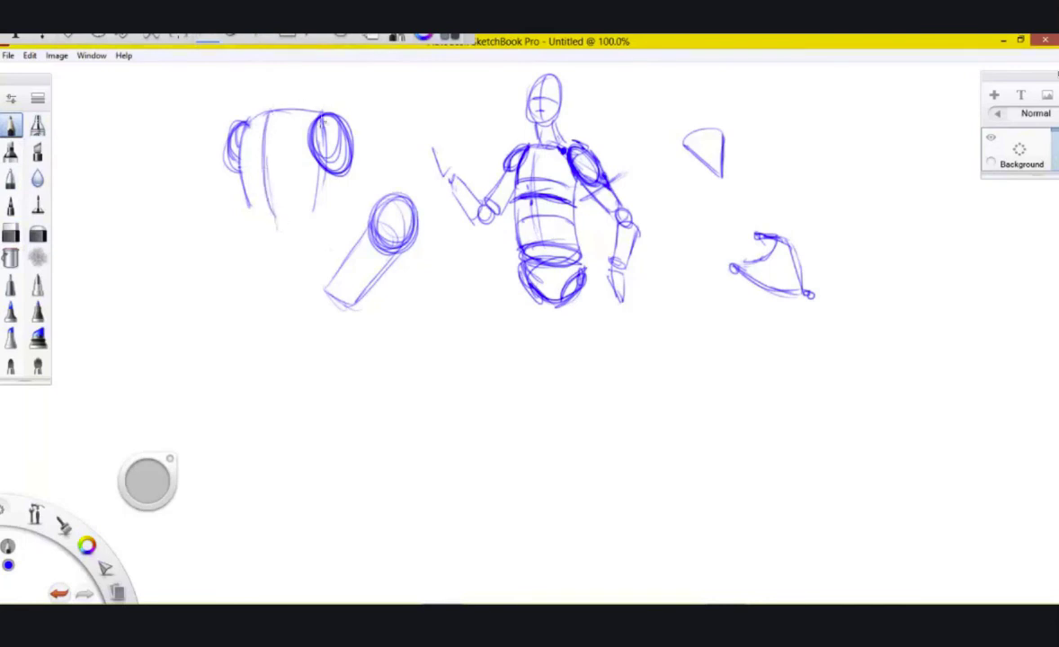
Erase the extra strokes inside the second torso's larger shoulder oval, and add a lower rib arc, waist curve and upper arm
click(10, 231)
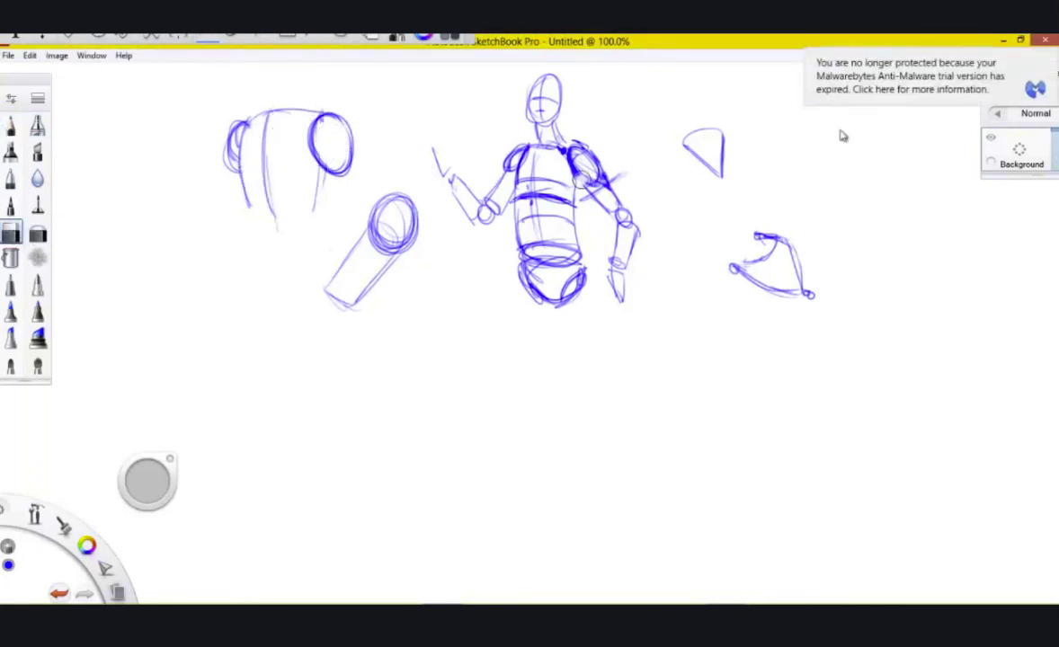
click(1049, 60)
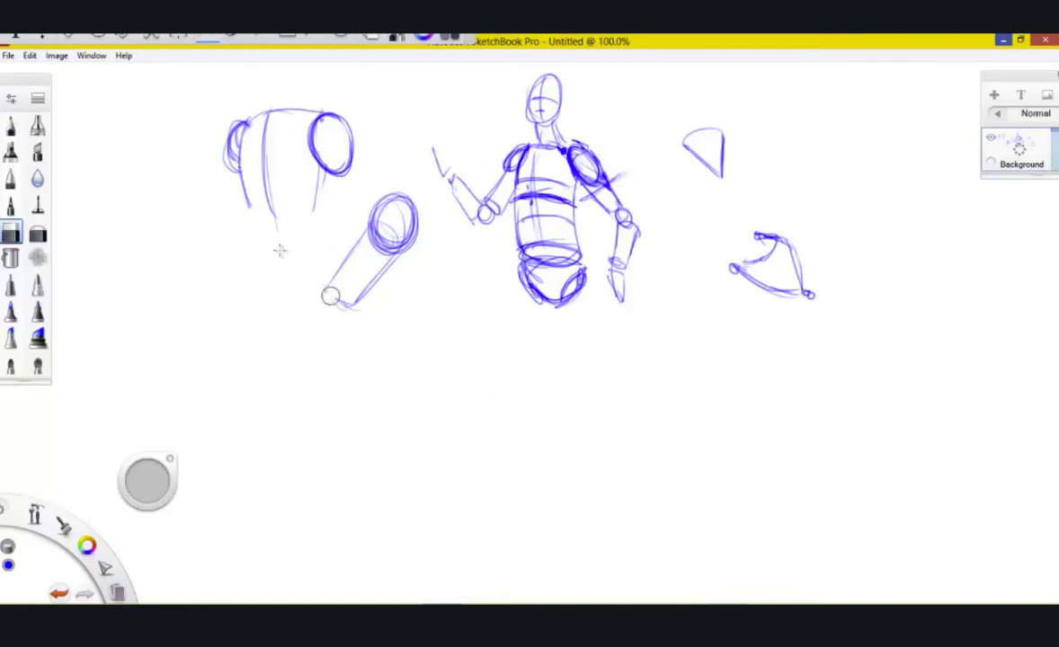
click(11, 180)
mouse_move(243, 206)
mouse_down()
mouse_move(303, 197)
mouse_move(272, 185)
mouse_move(319, 213)
mouse_move(328, 202)
mouse_move(256, 219)
mouse_move(275, 232)
mouse_move(264, 271)
mouse_up()
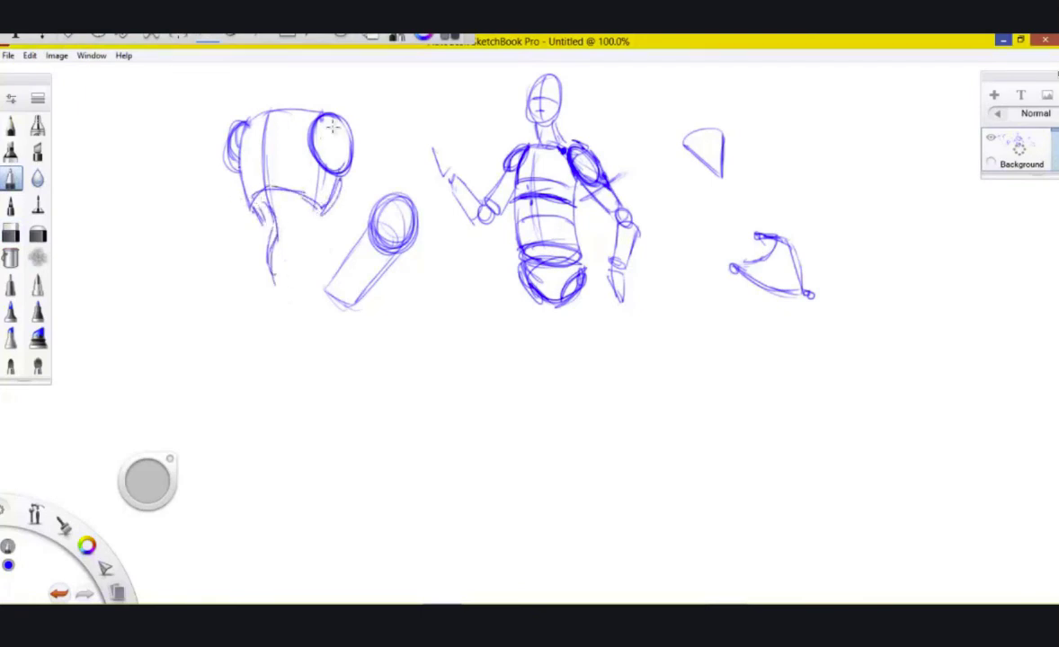
drag(334, 176, 354, 203)
mouse_move(359, 154)
mouse_down()
mouse_move(378, 190)
mouse_move(358, 207)
mouse_up()
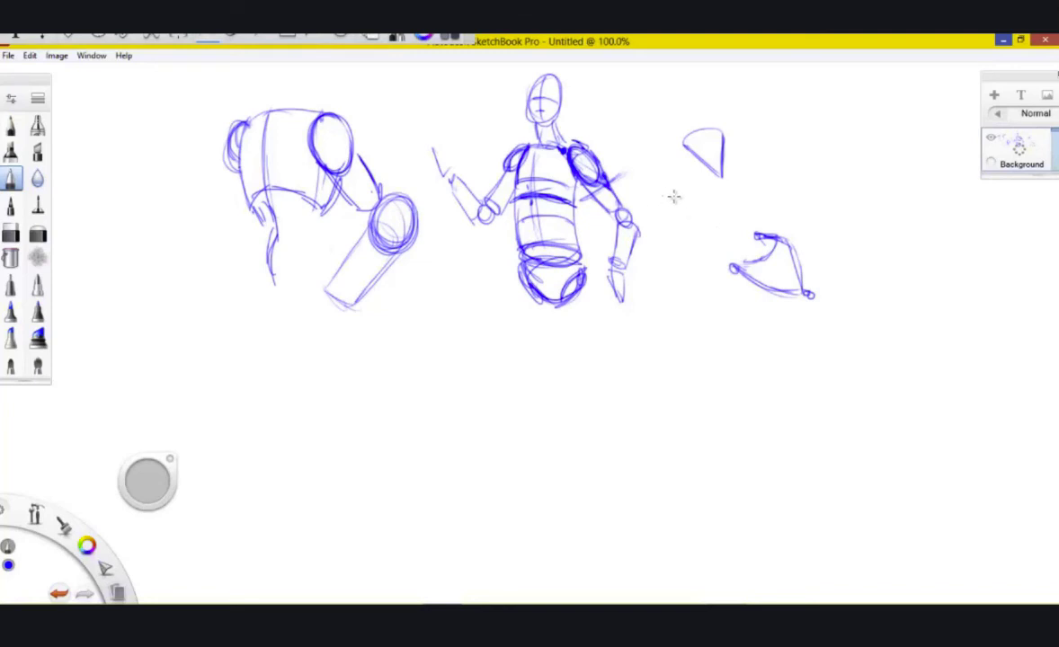
Draw an arm of two cylinders joined by a bold elbow circle over the muscle shape, and add arrows pointing at the joint
mouse_move(724, 307)
mouse_down()
mouse_move(700, 274)
mouse_move(809, 110)
mouse_up()
mouse_move(747, 206)
mouse_down()
mouse_move(766, 232)
mouse_move(746, 208)
mouse_move(788, 146)
mouse_move(810, 161)
mouse_up()
mouse_move(810, 162)
mouse_down()
mouse_move(803, 192)
mouse_move(776, 223)
mouse_move(809, 159)
mouse_move(799, 191)
mouse_up()
drag(740, 216, 694, 281)
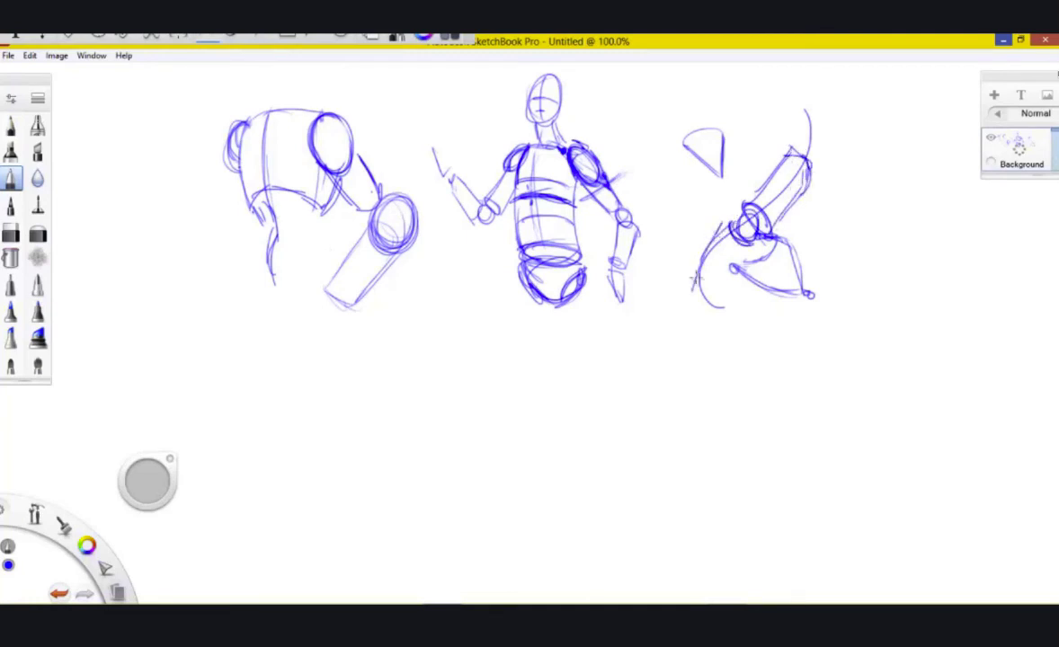
mouse_move(722, 219)
mouse_down()
mouse_move(692, 290)
mouse_move(709, 271)
mouse_move(728, 292)
mouse_up()
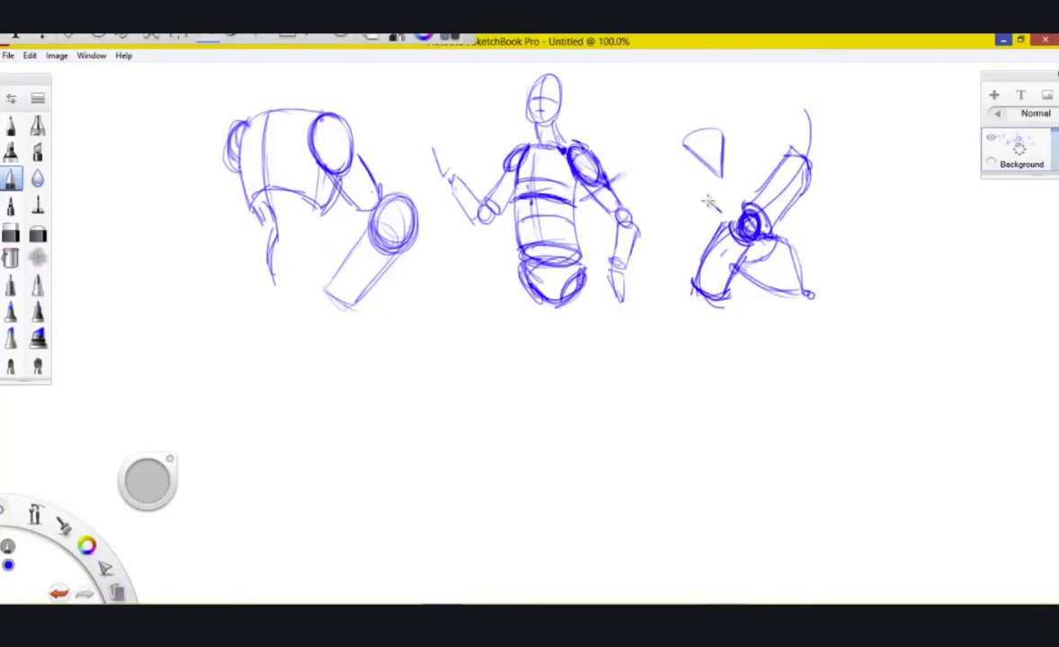
drag(708, 194, 727, 214)
drag(716, 214, 726, 205)
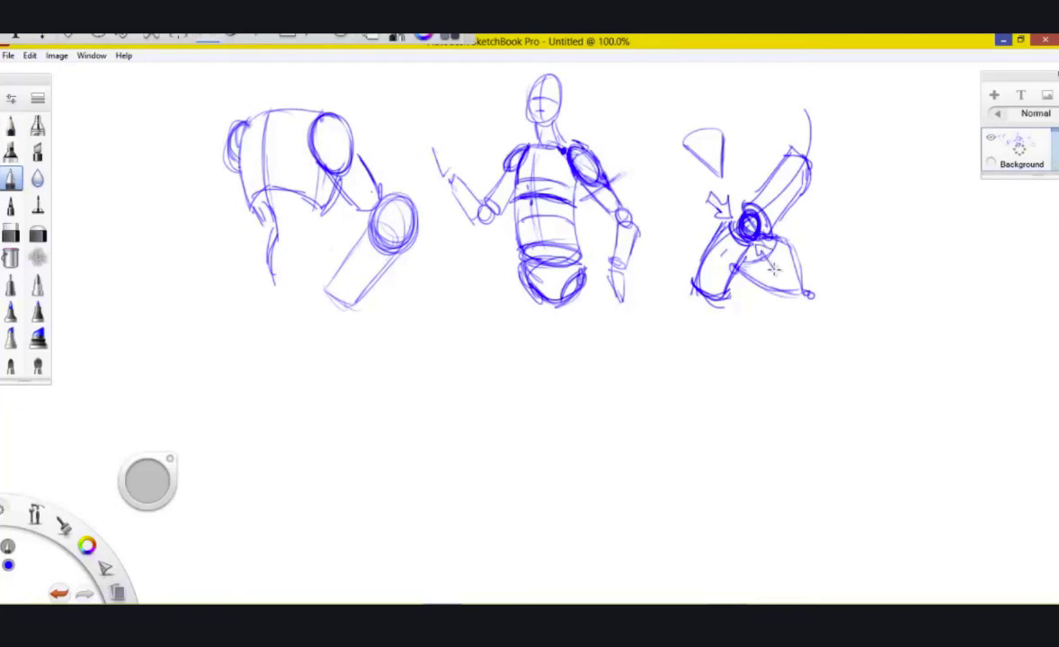
With the pencil, sketch a bent arm below the figure from a curved guide line, two cylinders and an elbow circle
click(11, 126)
drag(502, 322, 565, 413)
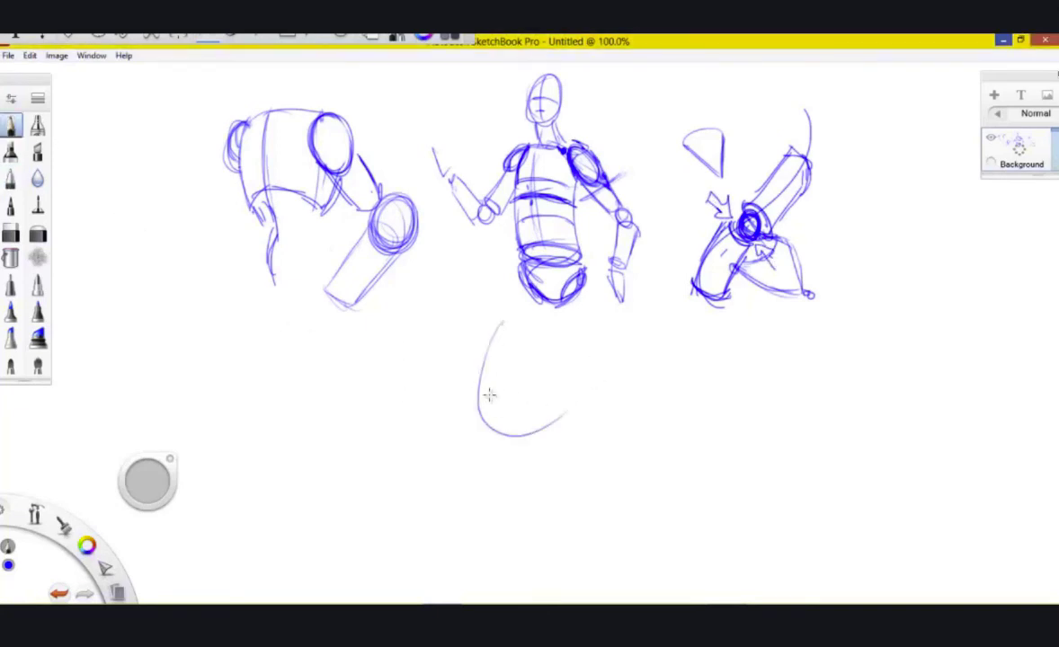
mouse_move(479, 400)
mouse_down()
mouse_move(485, 409)
mouse_move(466, 397)
mouse_move(480, 395)
mouse_move(485, 328)
mouse_move(511, 335)
mouse_move(496, 444)
mouse_move(533, 444)
mouse_move(541, 401)
mouse_move(557, 398)
mouse_move(566, 426)
mouse_up()
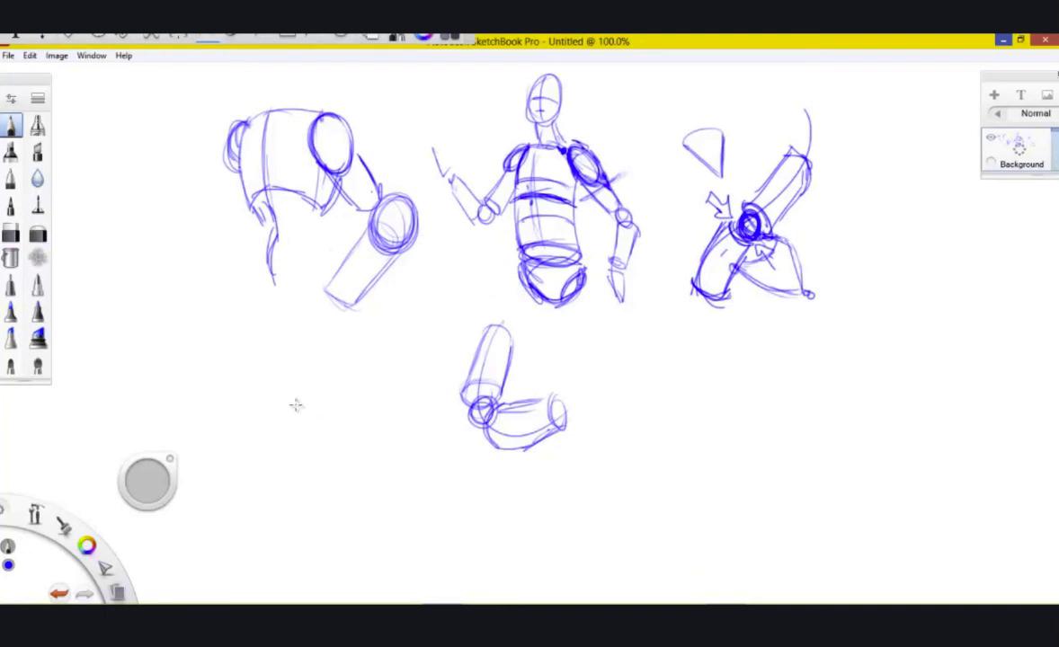
Draw a tapering forearm with a bulging muscle outline and an oval wrist end beside the bent arm
mouse_move(289, 410)
mouse_down()
mouse_move(306, 432)
mouse_move(290, 417)
mouse_move(374, 339)
mouse_up()
mouse_move(319, 438)
mouse_down()
mouse_move(386, 377)
mouse_move(370, 338)
mouse_up()
mouse_move(325, 371)
mouse_down()
mouse_move(374, 338)
mouse_move(388, 374)
mouse_up()
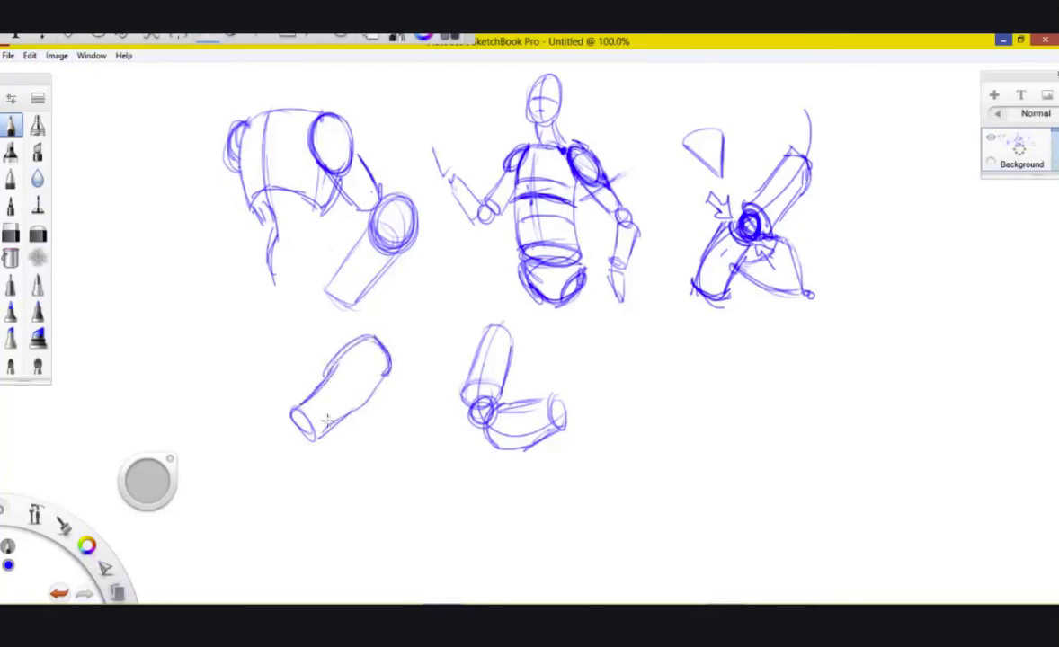
Finish the tapering forearm's lower edge, and draw a slanted cylinder with an open oval end and bulging outline on the bent arm's other side
drag(313, 439, 353, 411)
mouse_move(657, 390)
mouse_down()
mouse_move(670, 361)
mouse_move(677, 367)
mouse_move(650, 395)
mouse_move(696, 429)
mouse_up()
mouse_move(685, 358)
mouse_down()
mouse_move(751, 411)
mouse_move(739, 460)
mouse_up()
drag(751, 412, 751, 466)
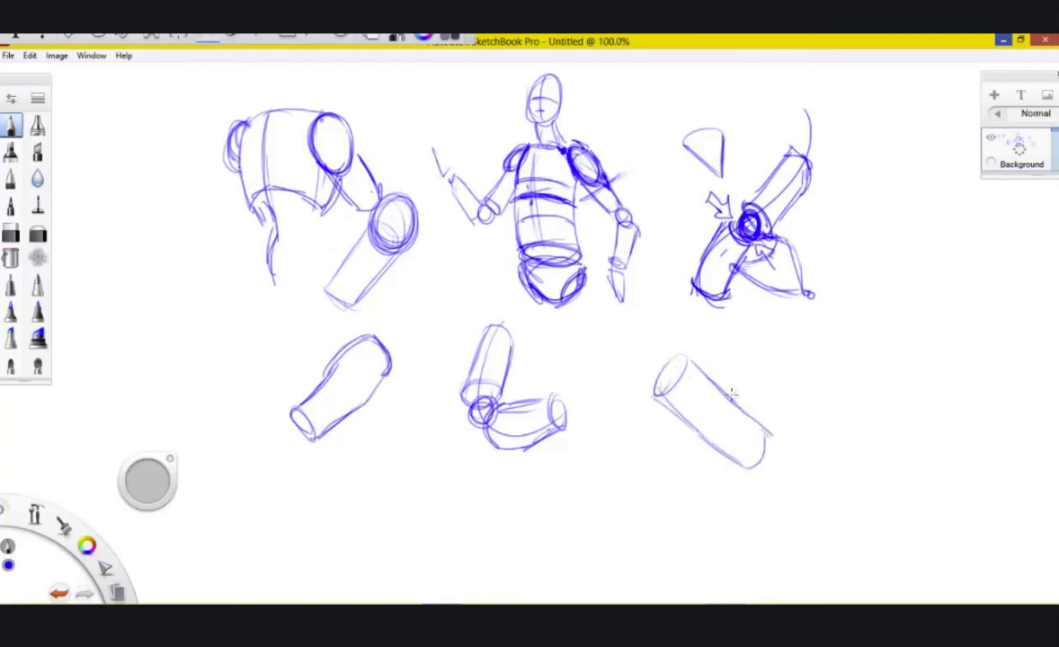
drag(656, 391, 674, 358)
mouse_move(678, 360)
mouse_down()
mouse_move(766, 418)
mouse_move(717, 461)
mouse_up()
mouse_move(665, 396)
mouse_down()
mouse_move(748, 466)
mouse_move(691, 361)
mouse_move(662, 386)
mouse_move(690, 359)
mouse_up()
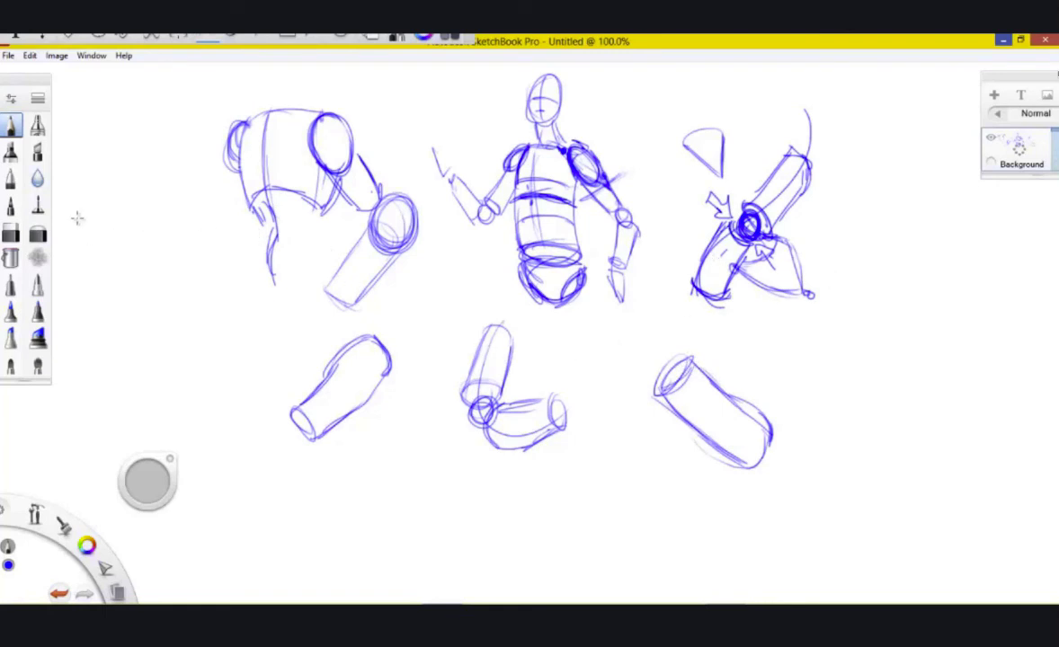
Beside the large torso, sketch a tapering upper arm ending in an elbow circle, with a separate forearm narrowing to an oval wrist below
mouse_move(133, 213)
mouse_down()
mouse_move(164, 267)
mouse_move(188, 253)
mouse_move(161, 265)
mouse_move(171, 262)
mouse_move(127, 213)
mouse_move(128, 187)
mouse_move(172, 182)
mouse_move(200, 260)
mouse_move(186, 265)
mouse_move(191, 287)
mouse_up()
mouse_move(149, 244)
mouse_down()
mouse_move(124, 205)
mouse_move(129, 191)
mouse_up()
drag(195, 231, 177, 184)
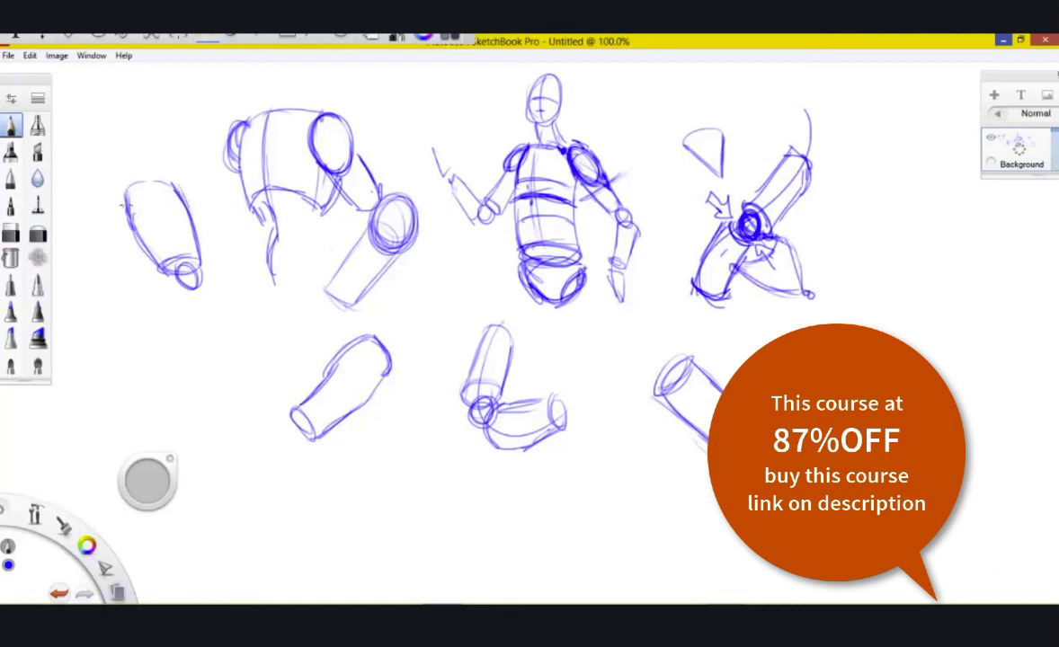
mouse_move(166, 261)
mouse_down()
mouse_move(123, 192)
mouse_move(184, 212)
mouse_move(186, 236)
mouse_up()
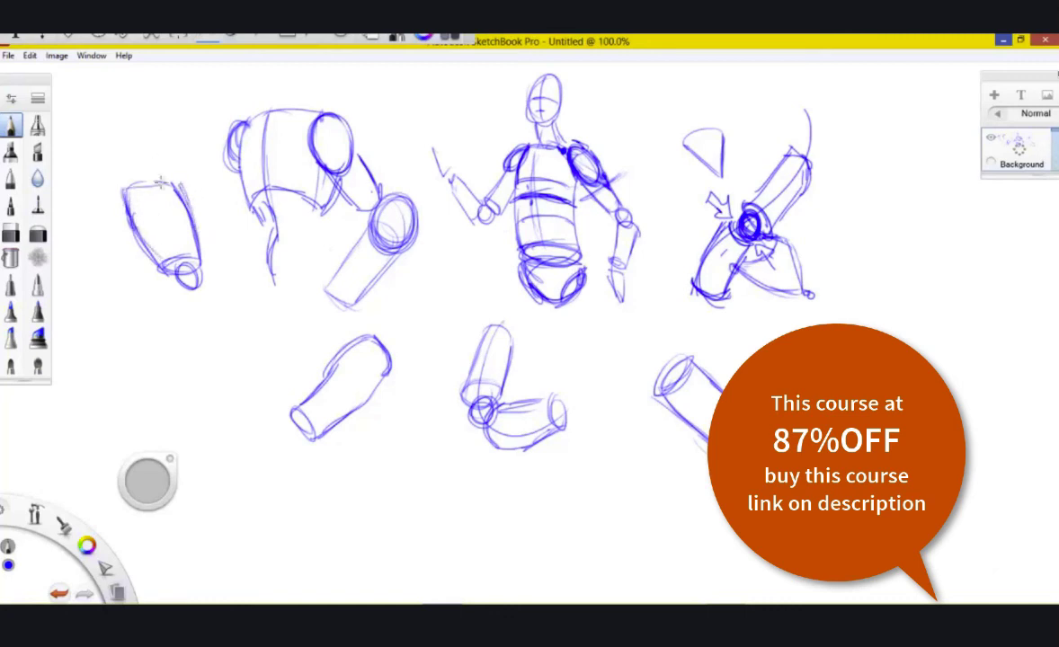
mouse_move(165, 297)
mouse_down()
mouse_move(217, 316)
mouse_move(169, 343)
mouse_move(157, 381)
mouse_move(171, 293)
mouse_move(213, 342)
mouse_move(178, 397)
mouse_up()
mouse_move(158, 385)
mouse_down()
mouse_move(191, 381)
mouse_move(215, 315)
mouse_up()
Draw a rounded shoulder muscle cap over the new upper arm, its lower edge narrowing to a point on the arm
drag(122, 190, 111, 177)
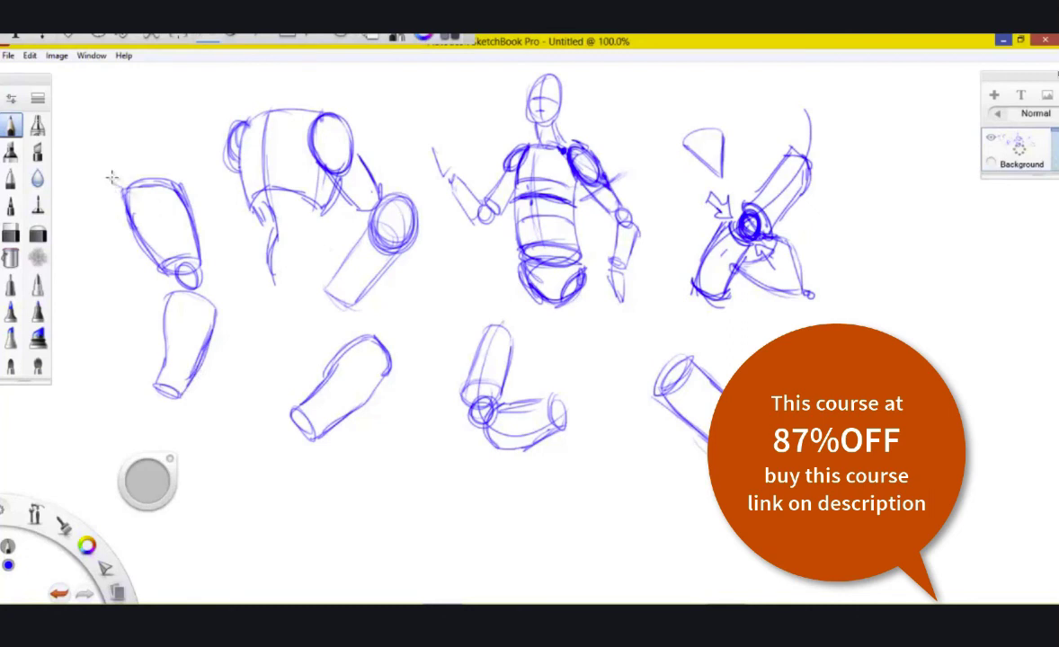
drag(182, 188, 125, 143)
mouse_move(127, 190)
mouse_down()
mouse_move(162, 210)
mouse_move(113, 177)
mouse_move(171, 220)
mouse_move(183, 177)
mouse_move(138, 147)
mouse_move(106, 165)
mouse_move(145, 148)
mouse_move(175, 152)
mouse_move(154, 195)
mouse_move(126, 188)
mouse_move(158, 151)
mouse_up()
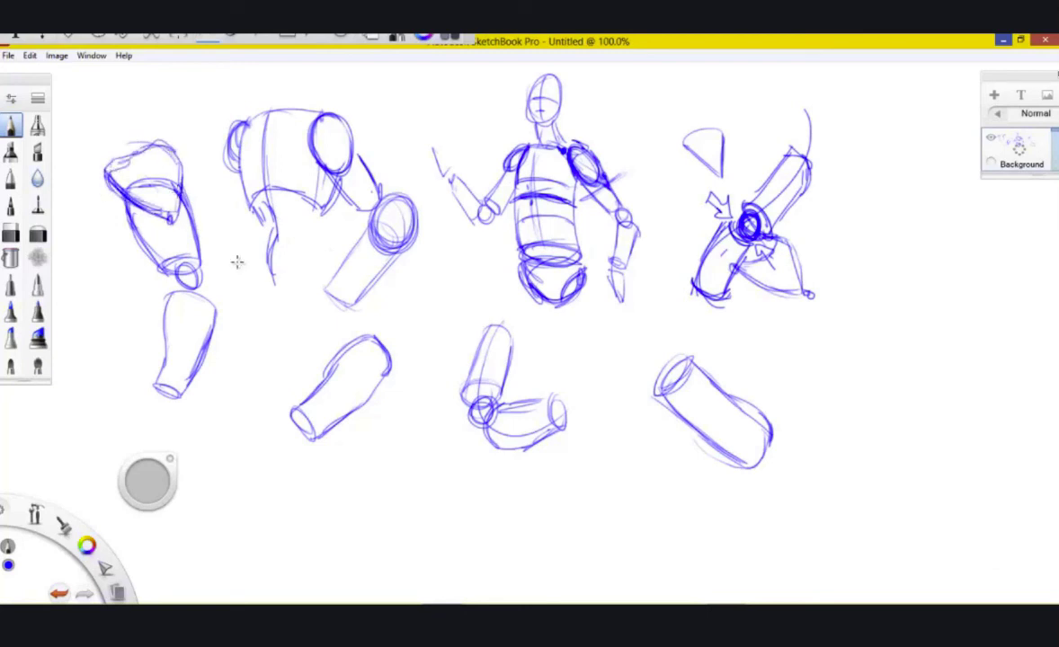